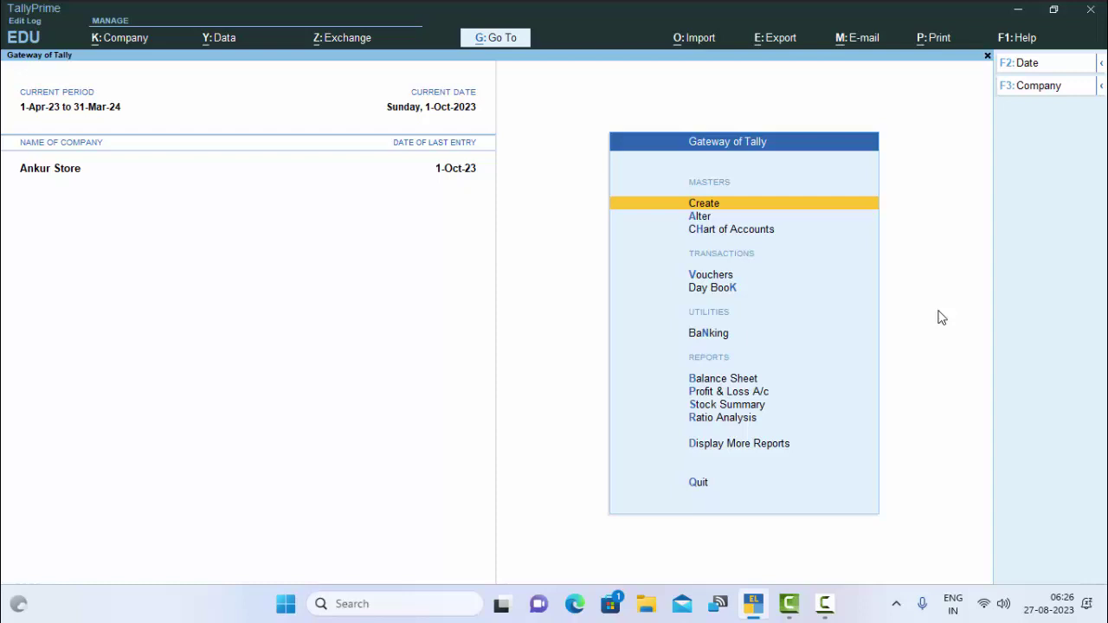
Start a new purchase voucher and switch its voucher mode to Accounting Invoice.
{"action": "key", "text": "v"}
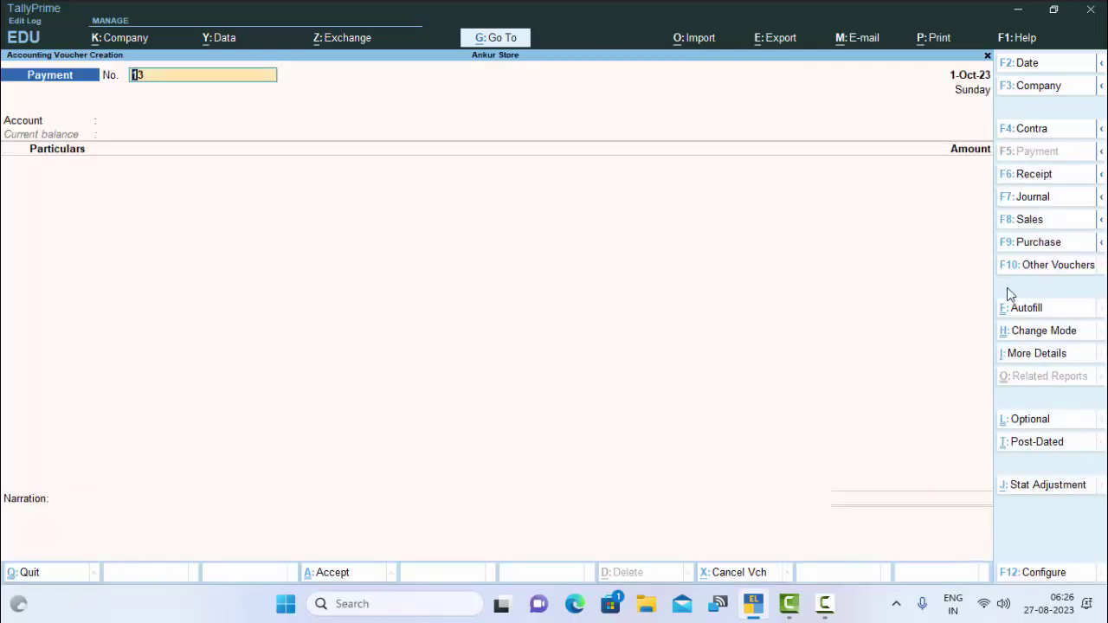
{"action": "left_click", "coordinate": [1035, 245]}
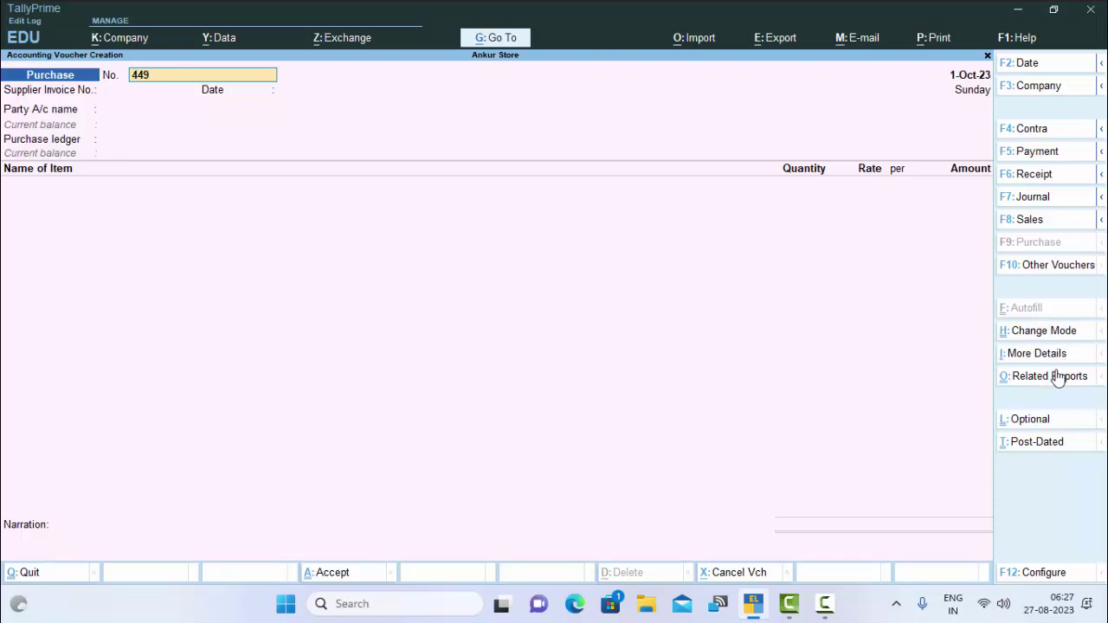
{"action": "left_click", "coordinate": [1043, 332]}
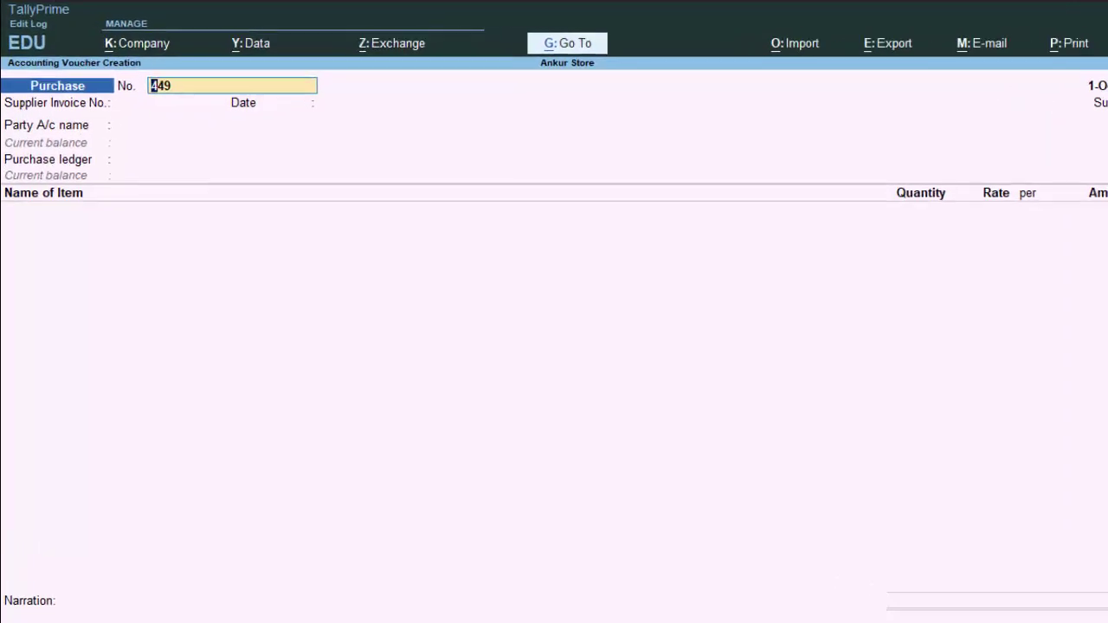
{"action": "key", "text": "Down"}
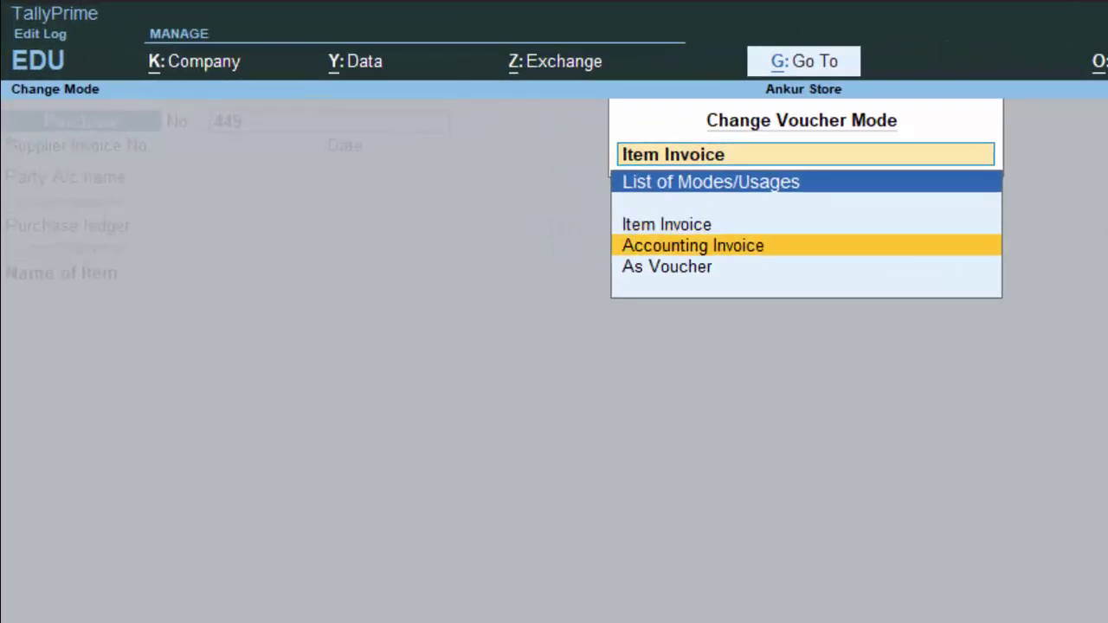
{"action": "key", "text": "Return"}
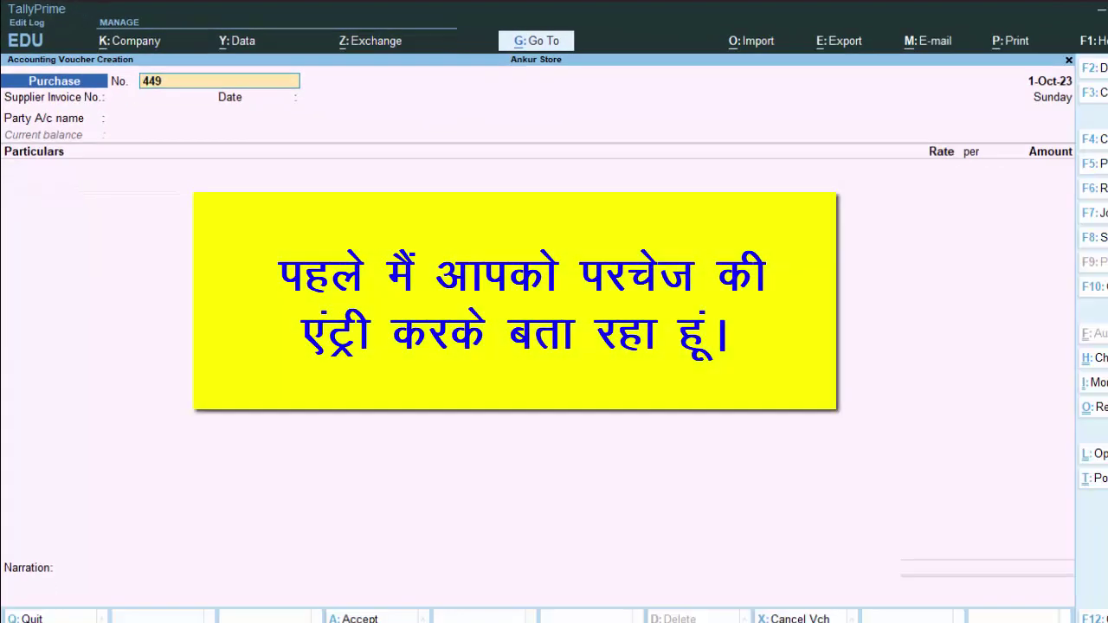
Enter supplier invoice number 5235 with invoice date 1-Oct-23, and set the voucher date to 2-10-2023.
{"action": "left_click", "coordinate": [161, 96]}
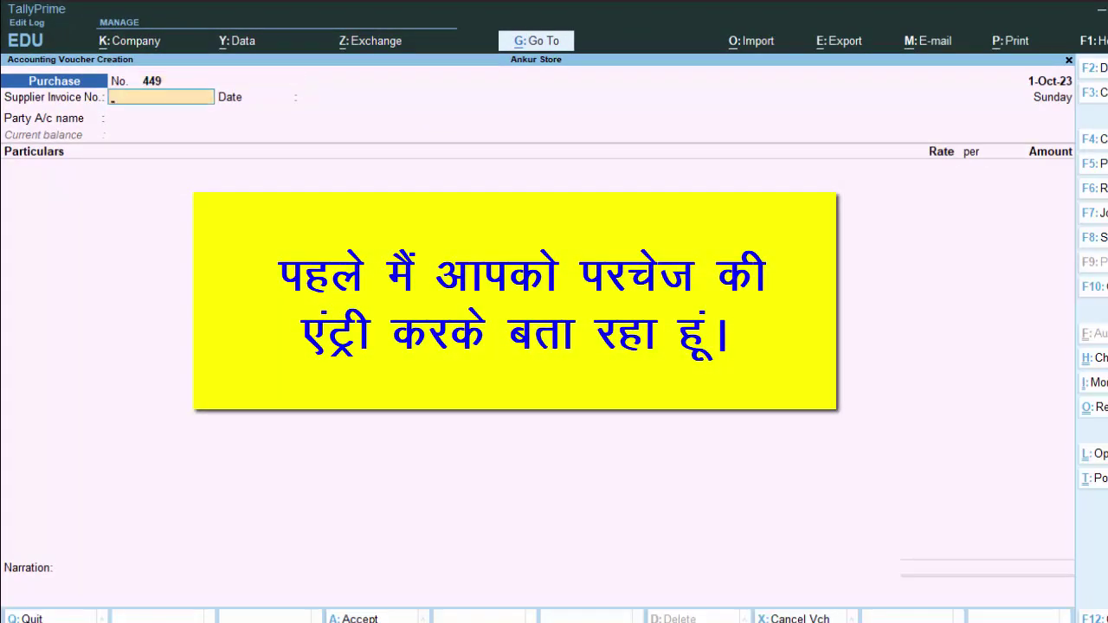
{"action": "left_click", "coordinate": [337, 97]}
{"action": "left_click", "coordinate": [161, 97]}
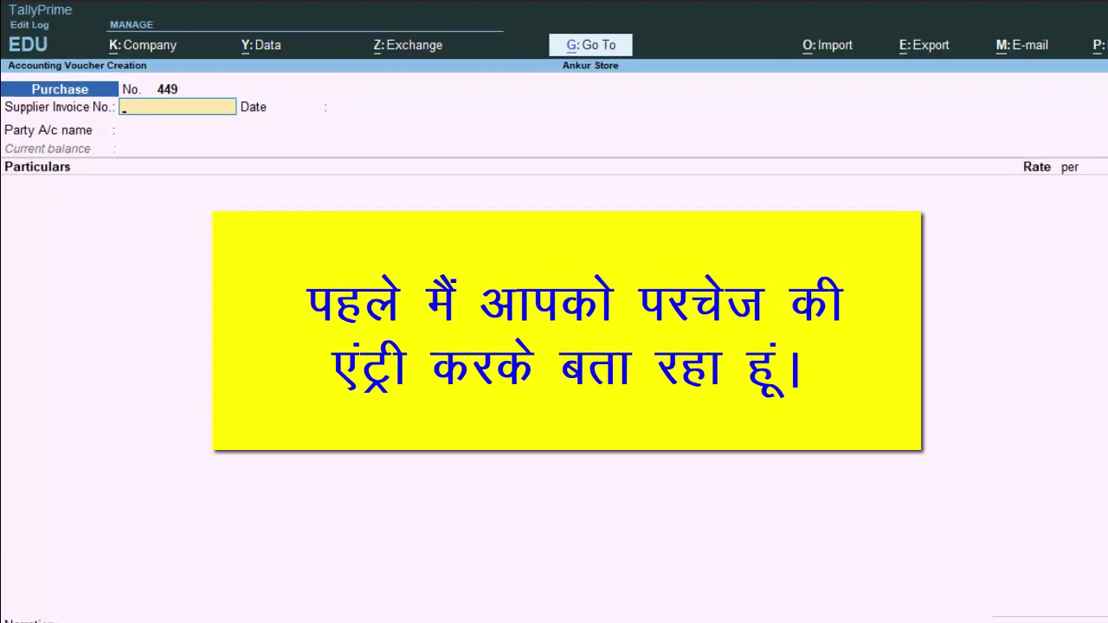
{"action": "type", "text": "5235"}
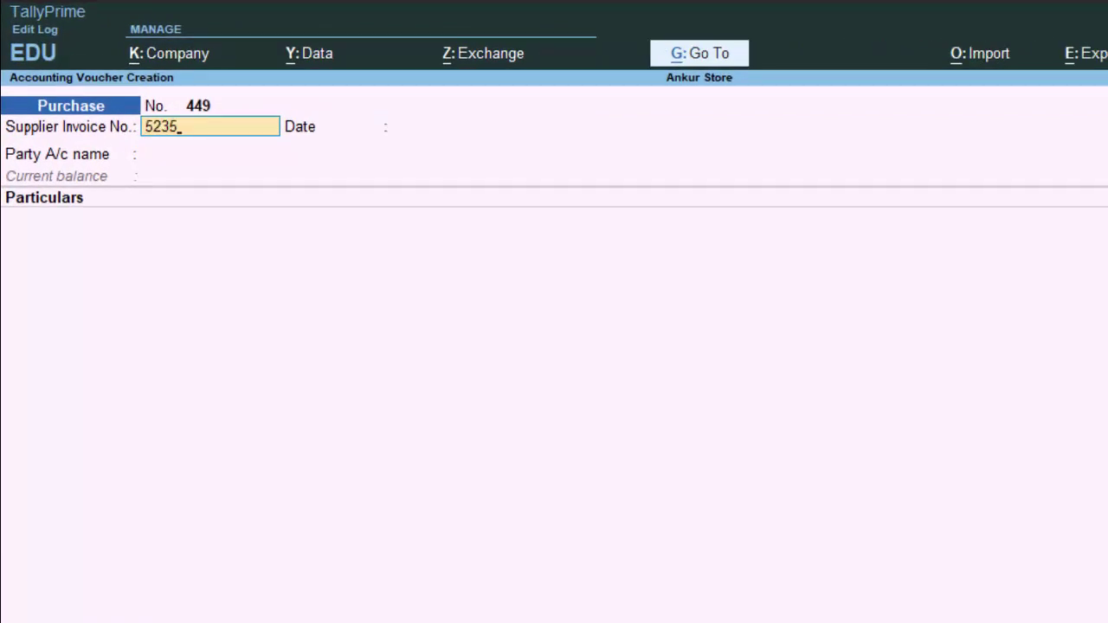
{"action": "key", "text": "Return"}
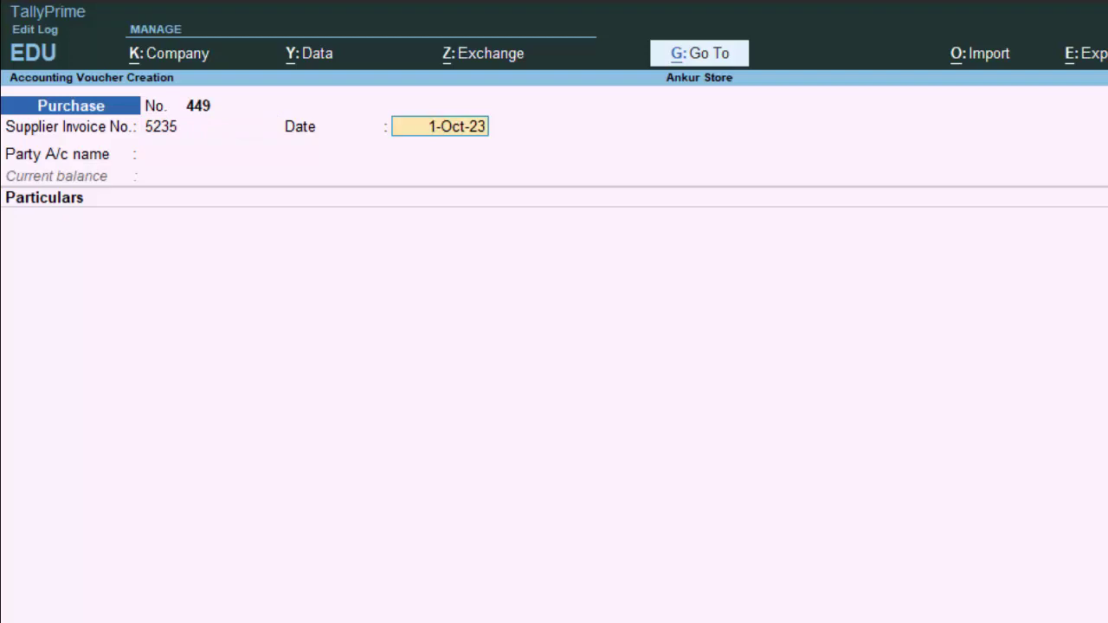
{"action": "key", "text": "F2"}
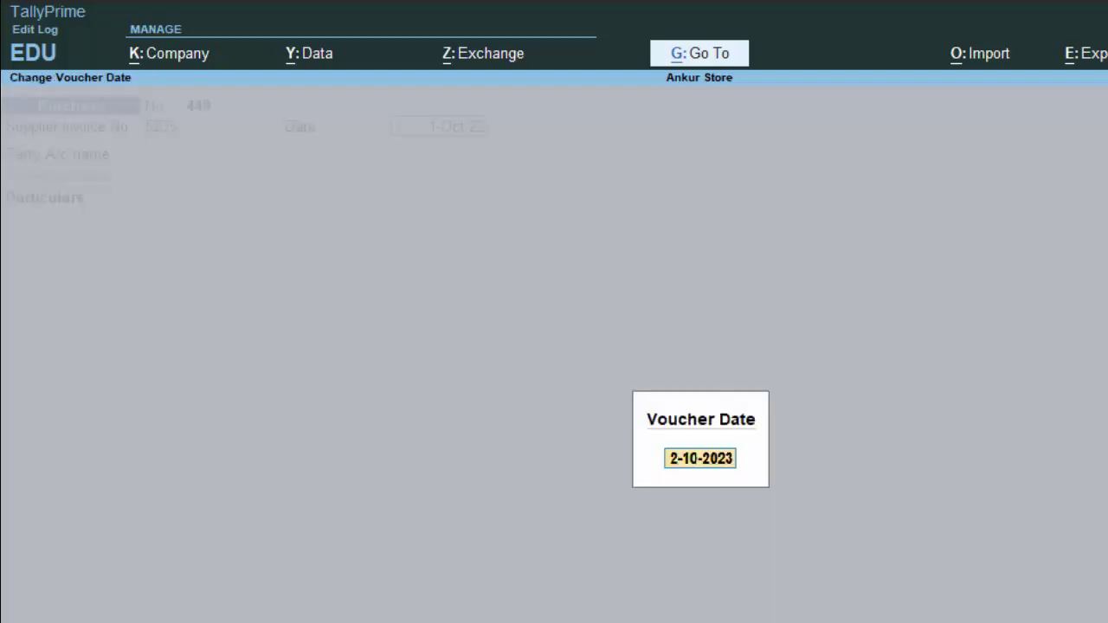
{"action": "key", "text": "Escape"}
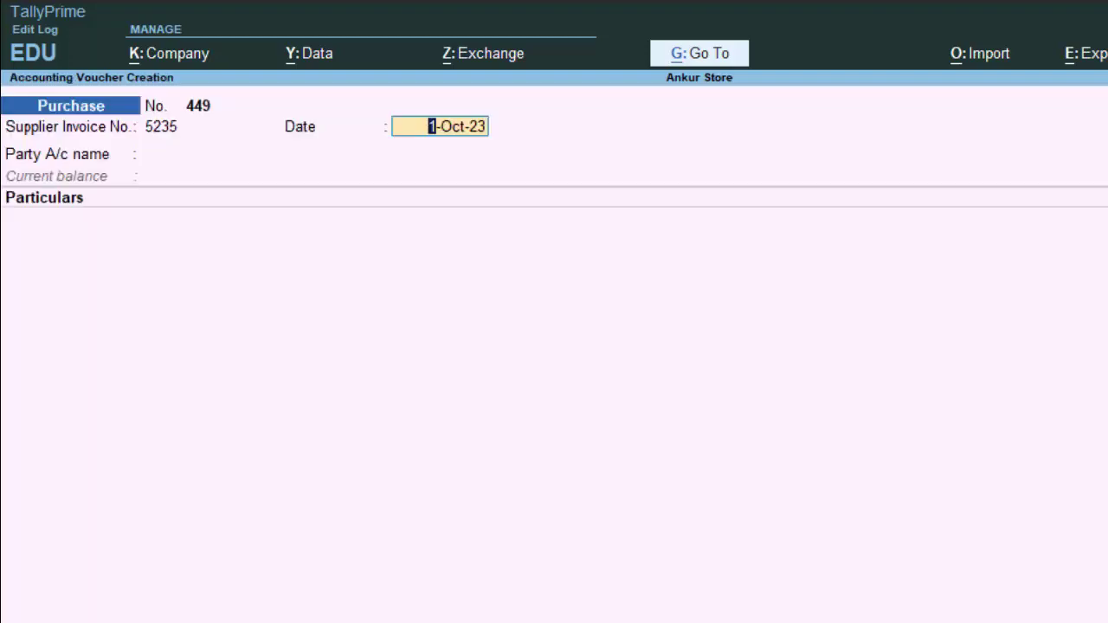
{"action": "key", "text": "Return"}
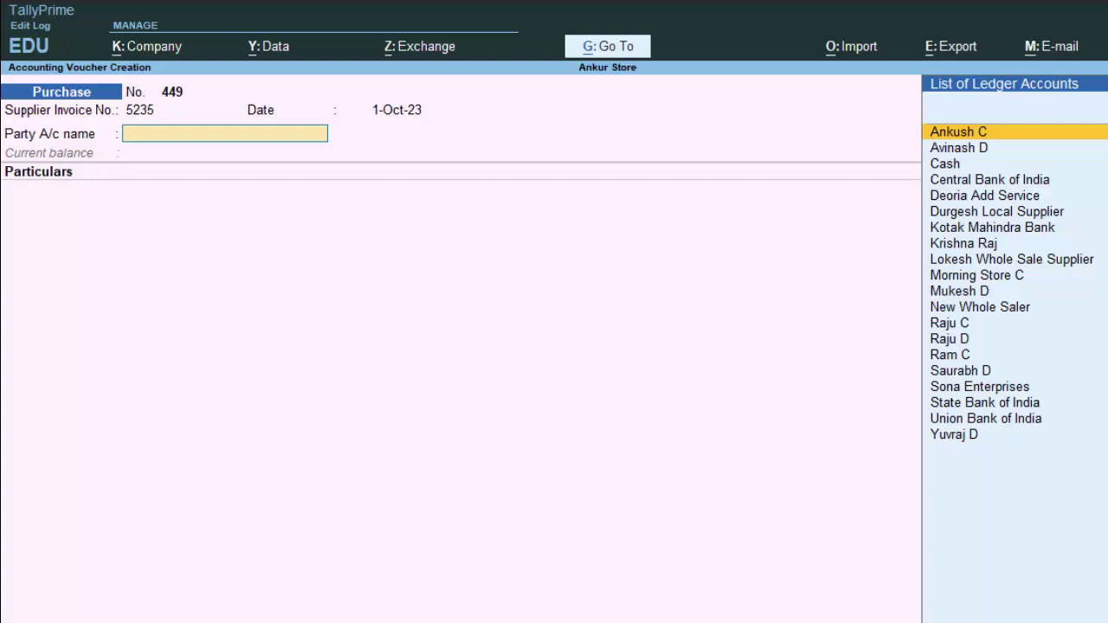
Create a supplier ledger named Lokesh Whole Seller under the Sundry Creditors group from the party account field.
{"action": "key", "text": "alt+c"}
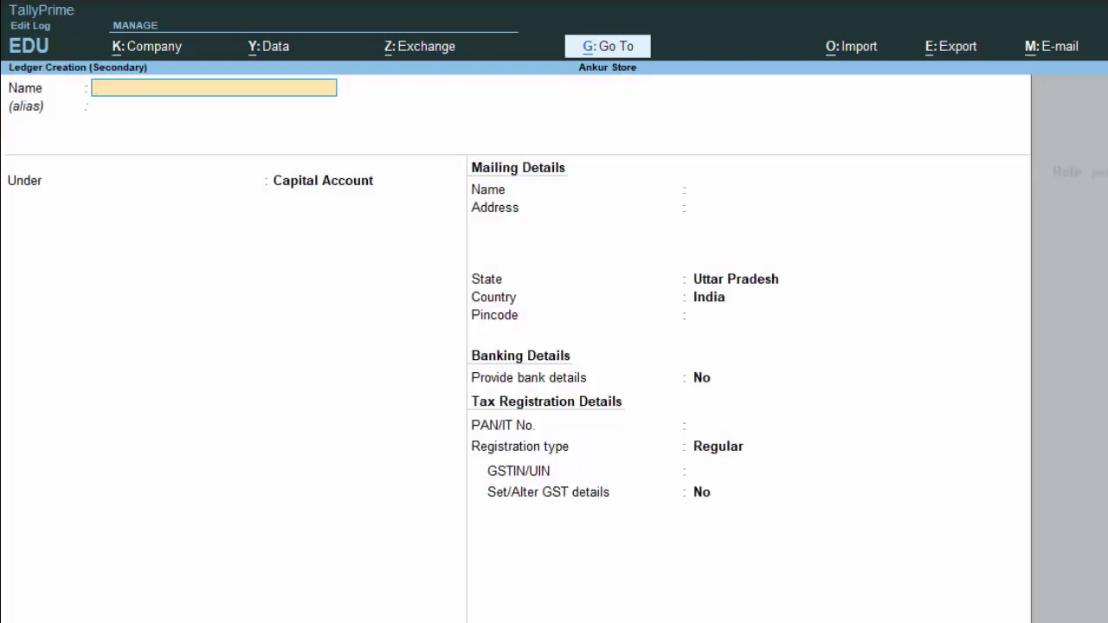
{"action": "type", "text": "Lokesh"}
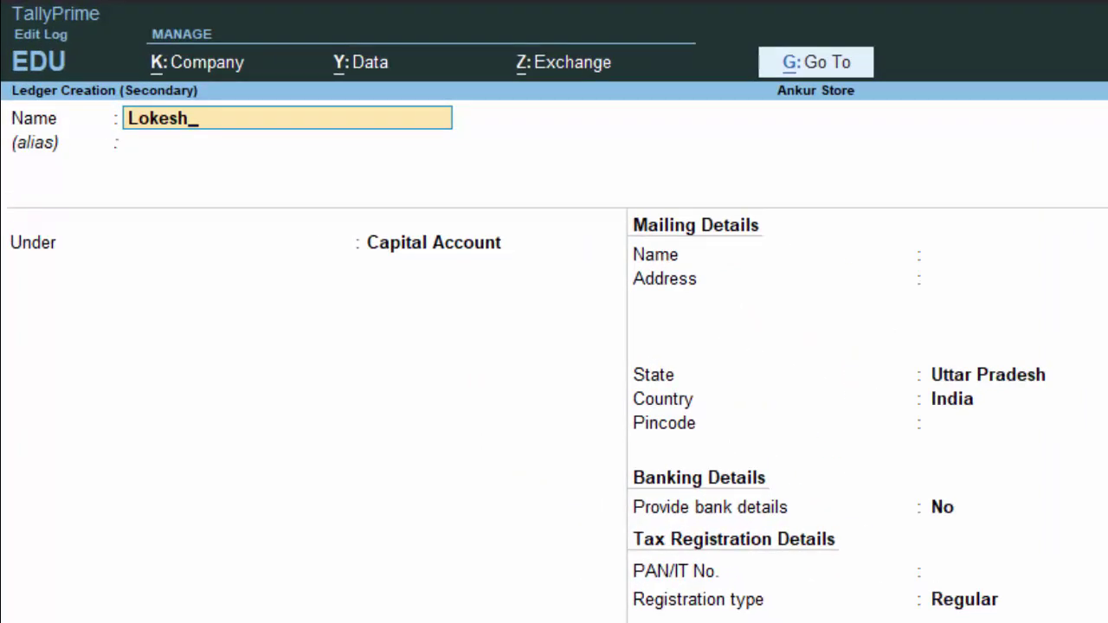
{"action": "type", "text": " Whole"}
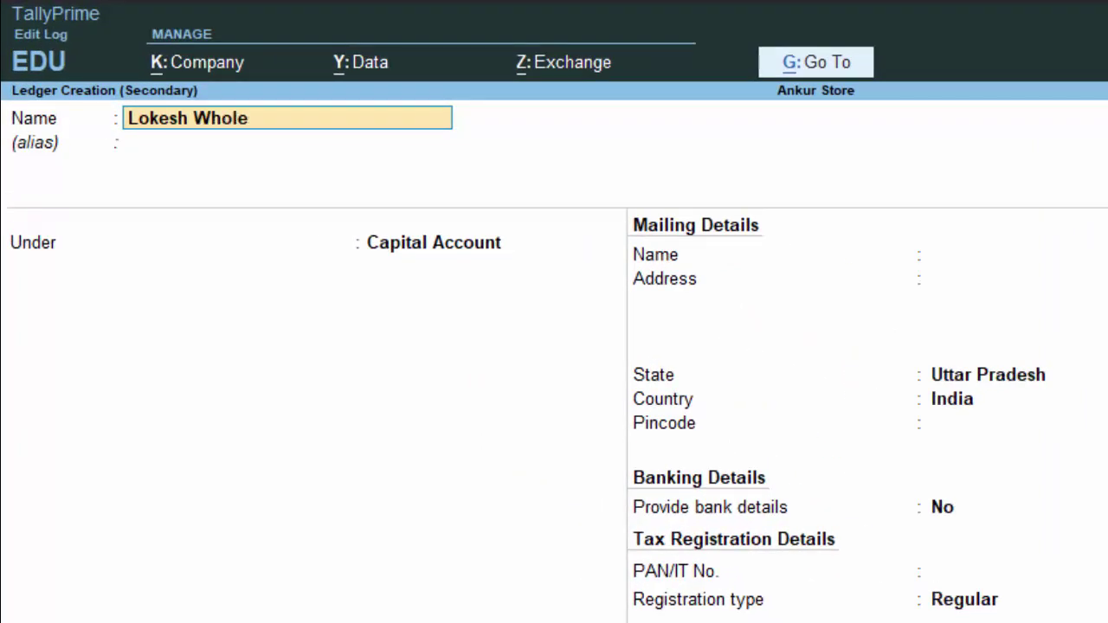
{"action": "type", "text": " Seller"}
{"action": "key", "text": "Return"}
{"action": "key", "text": "Return"}
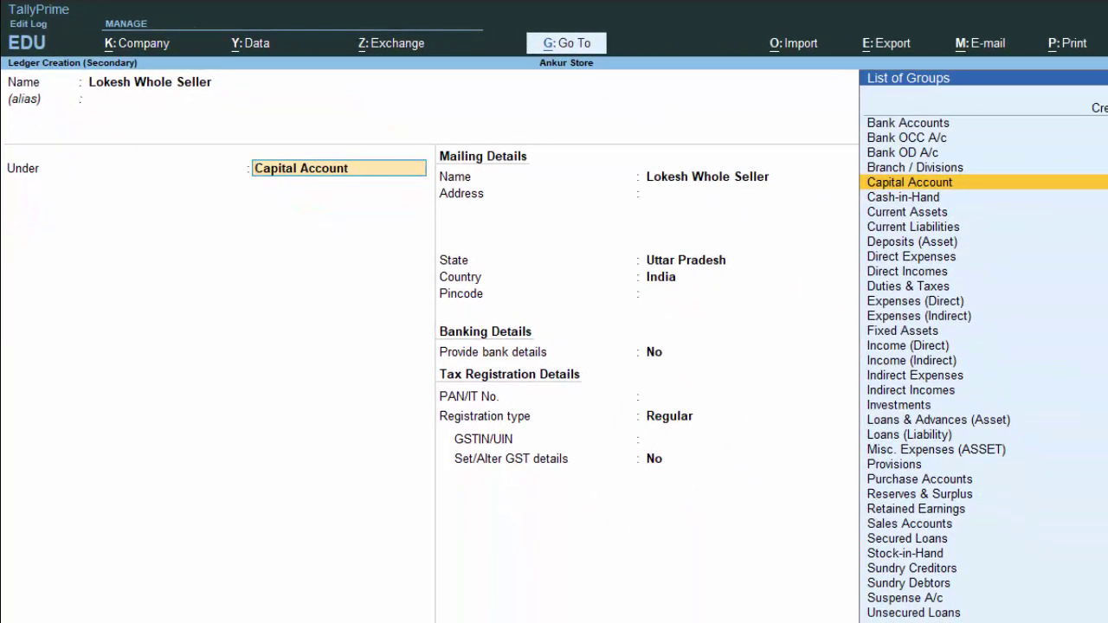
{"action": "type", "text": "S"}
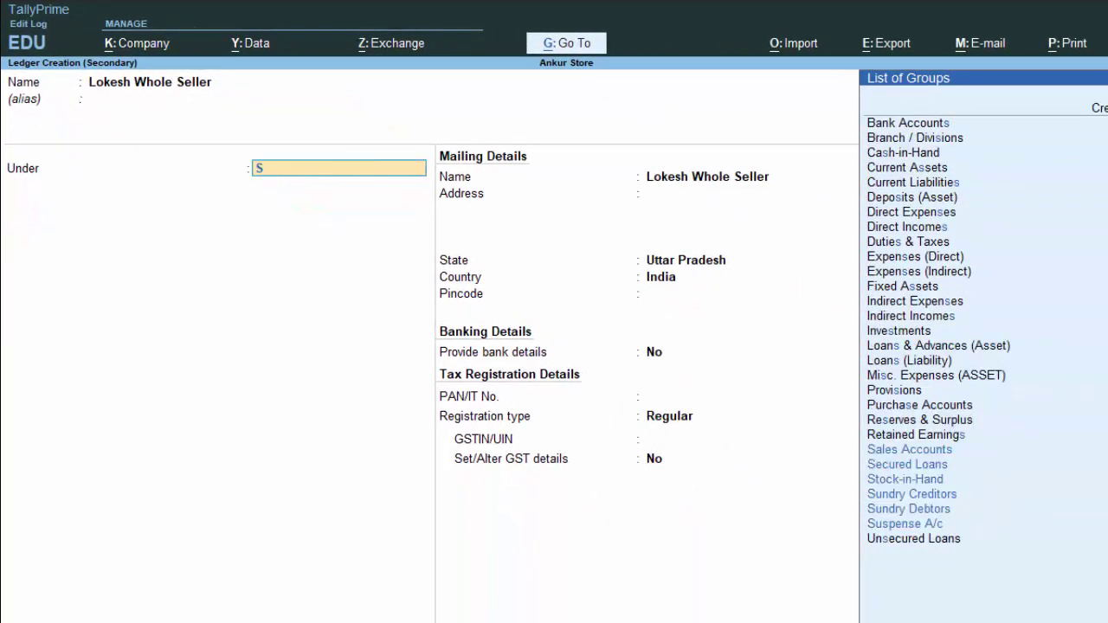
{"action": "key", "text": "Down"}
{"action": "key", "text": "Down"}
{"action": "key", "text": "Down"}
{"action": "key", "text": "Return"}
Keep the new ledger's remaining default details, leave the GSTIN blank, and save the ledger.
{"action": "key", "text": "Return"}
{"action": "key", "text": "Return"}
{"action": "key", "text": "Return"}
{"action": "key", "text": "Return"}
{"action": "key", "text": "Return"}
{"action": "key", "text": "Return"}
{"action": "key", "text": "Return"}
{"action": "key", "text": "Return"}
{"action": "key", "text": "Return"}
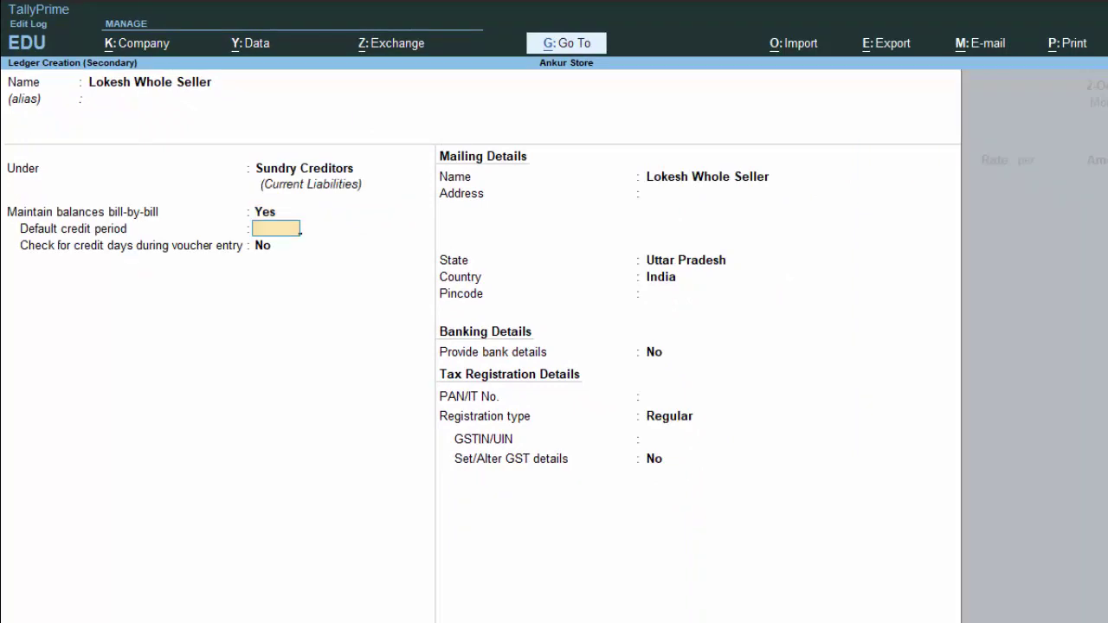
{"action": "key", "text": "Return"}
{"action": "key", "text": "Return"}
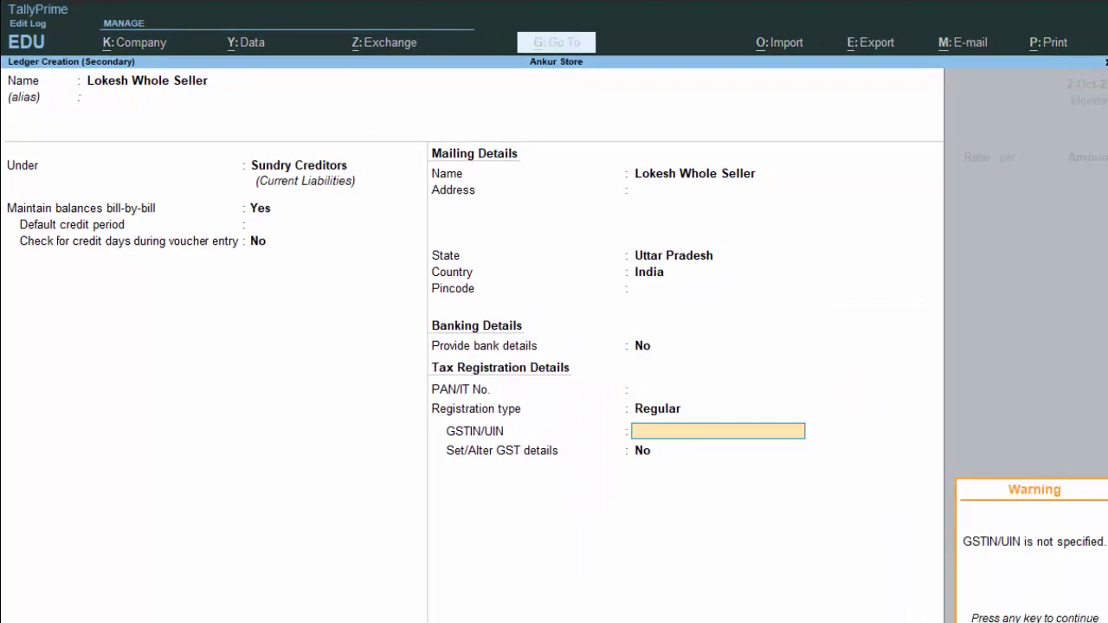
{"action": "key", "text": "Return"}
{"action": "key", "text": "Return"}
{"action": "key", "text": "y"}
Use the Lokesh Whole Seller ledger as the purchase party, leaving receipt details blank and accepting the default party details.
{"action": "key", "text": "Return"}
{"action": "key", "text": "Return"}
{"action": "key", "text": "Return"}
{"action": "key", "text": "Return"}
{"action": "key", "text": "Return"}
{"action": "key", "text": "Return"}
{"action": "key", "text": "Return"}
{"action": "key", "text": "Return"}
{"action": "key", "text": "Return"}
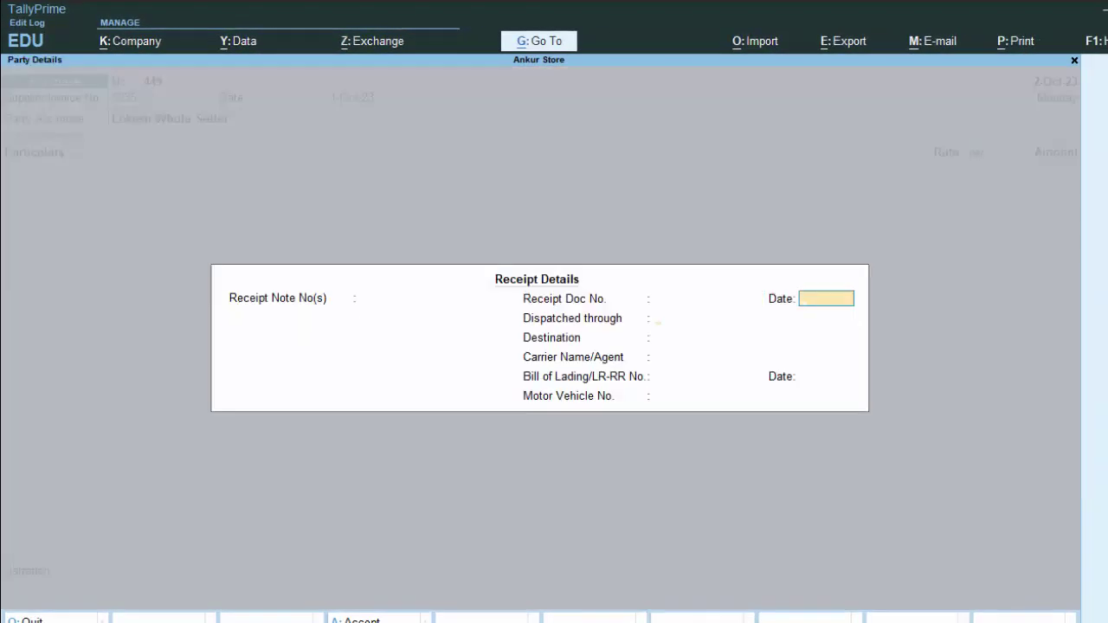
{"action": "key", "text": "Return"}
{"action": "key", "text": "Return"}
{"action": "key", "text": "Return"}
{"action": "key", "text": "Return"}
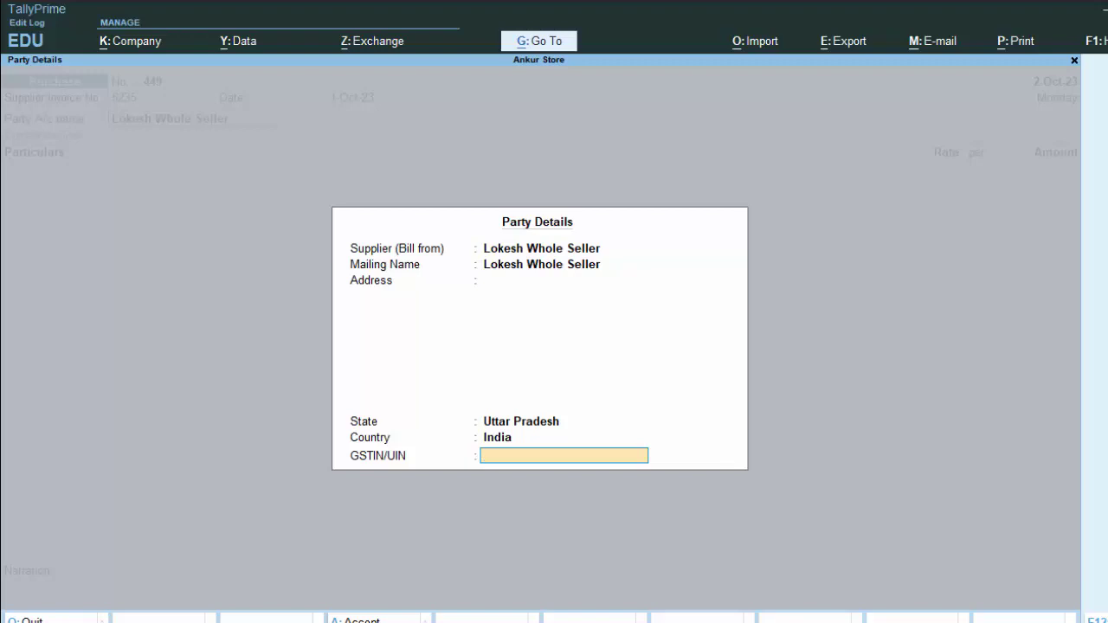
{"action": "key", "text": "Return"}
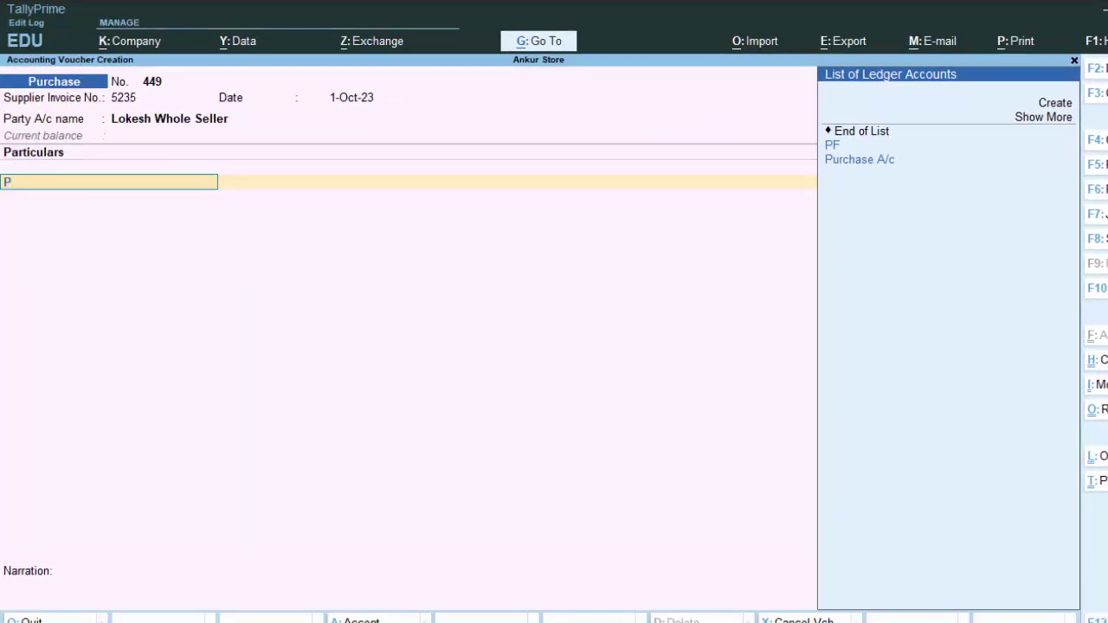
Add Purchase A/c with an amount of 50000, leave the narration blank, and save the purchase voucher.
{"action": "key", "text": "Return"}
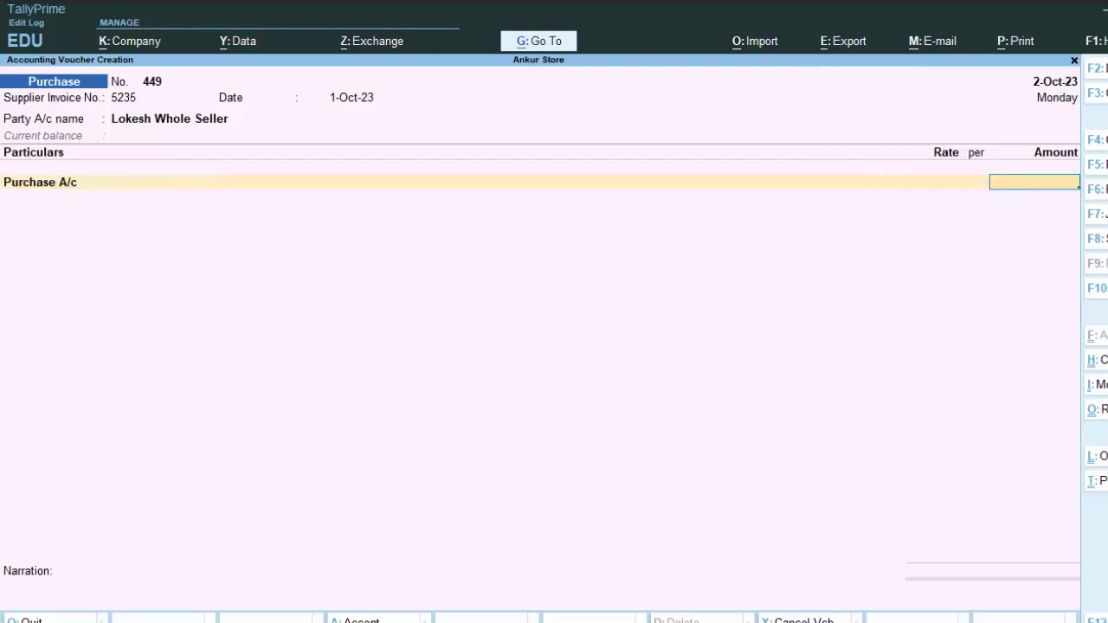
{"action": "type", "text": "50000"}
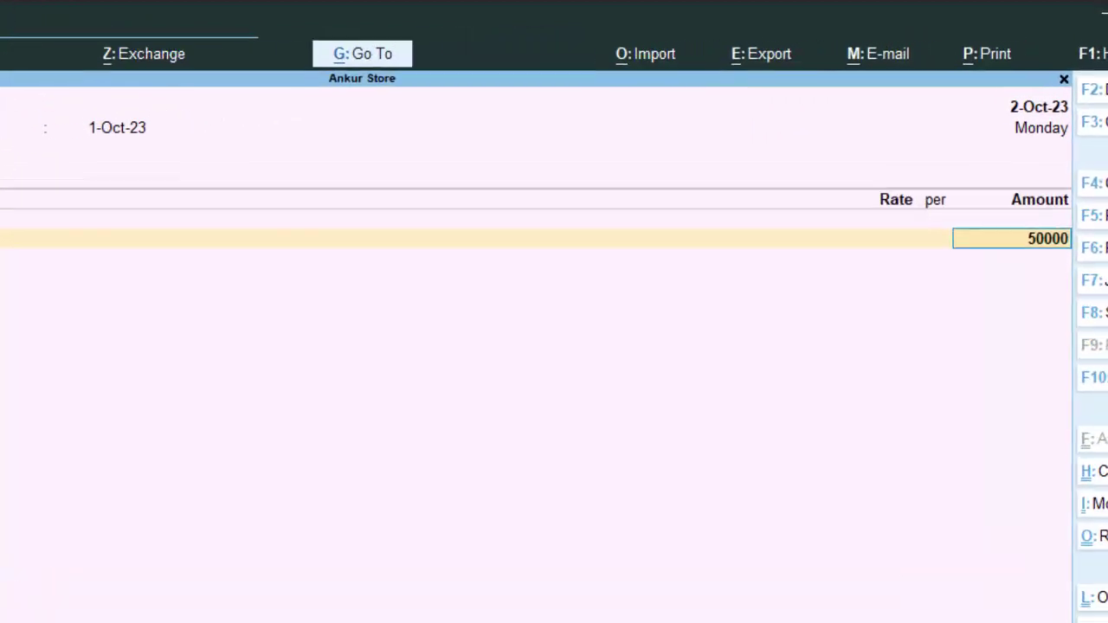
{"action": "key", "text": "Return"}
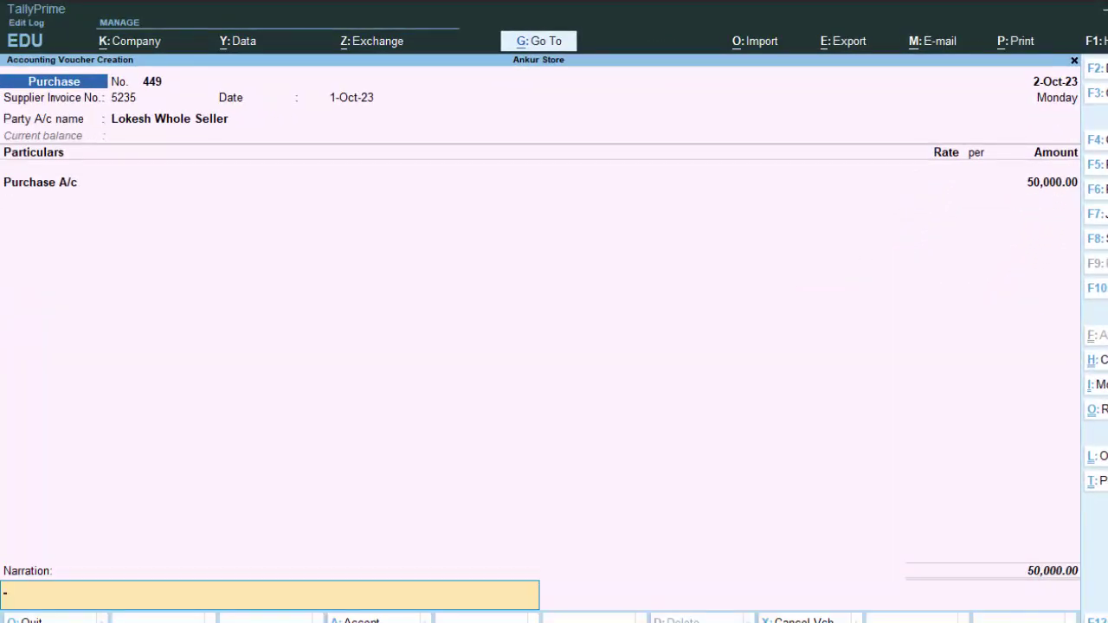
{"action": "key", "text": "Return"}
{"action": "key", "text": "Return"}
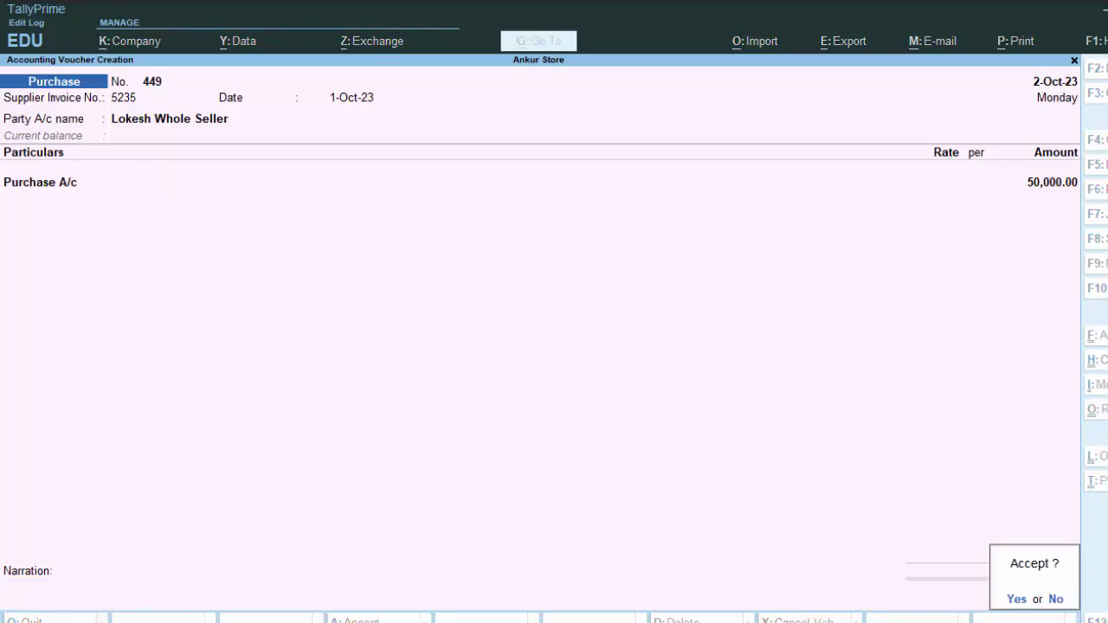
{"action": "key", "text": "Return"}
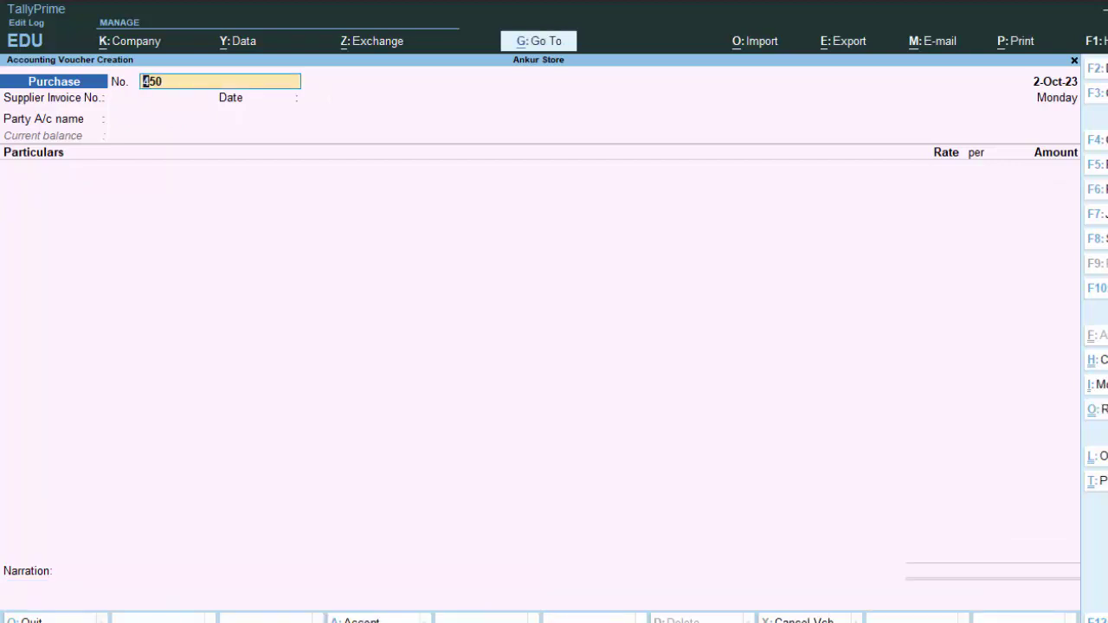
Switch to a sales voucher and enter reference number 775 dated 2-Oct-23.
{"action": "left_click", "coordinate": [1097, 242]}
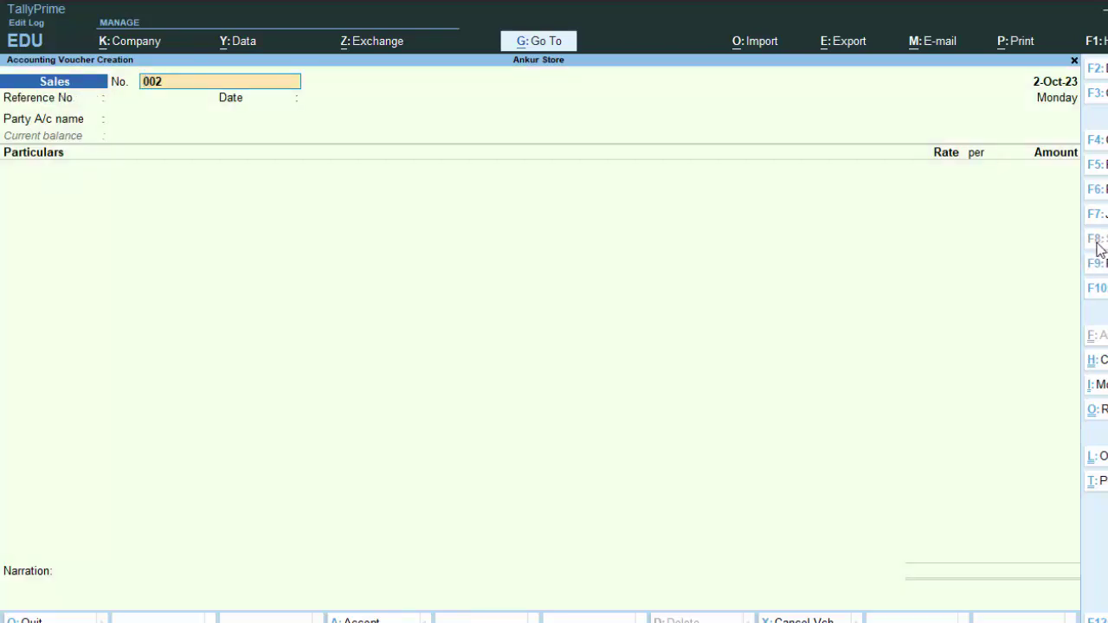
{"action": "key", "text": "Return"}
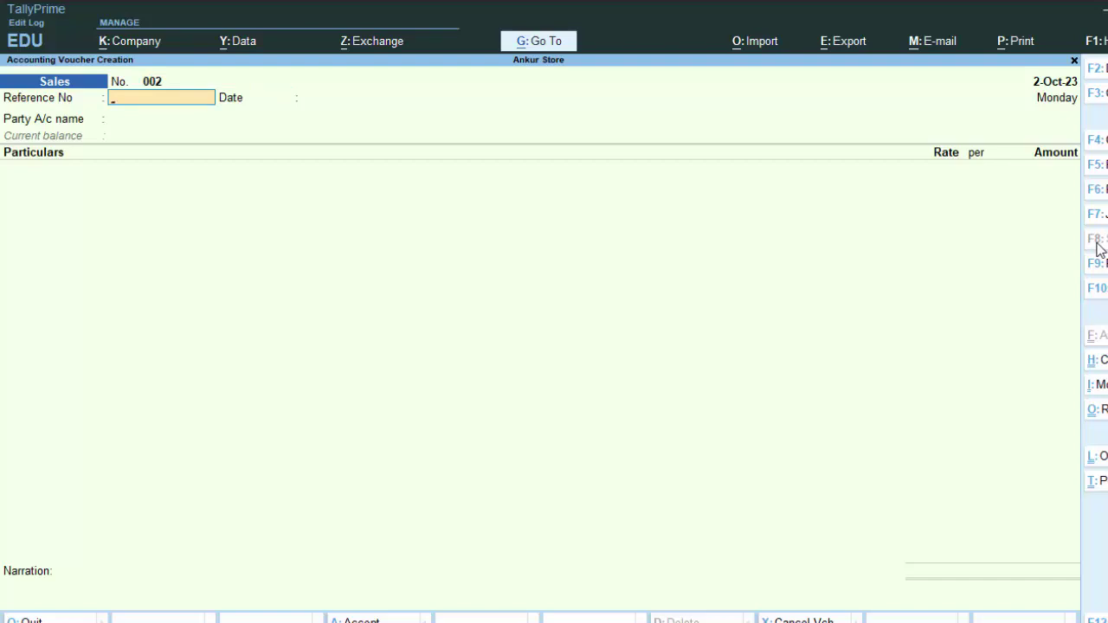
{"action": "type", "text": "775"}
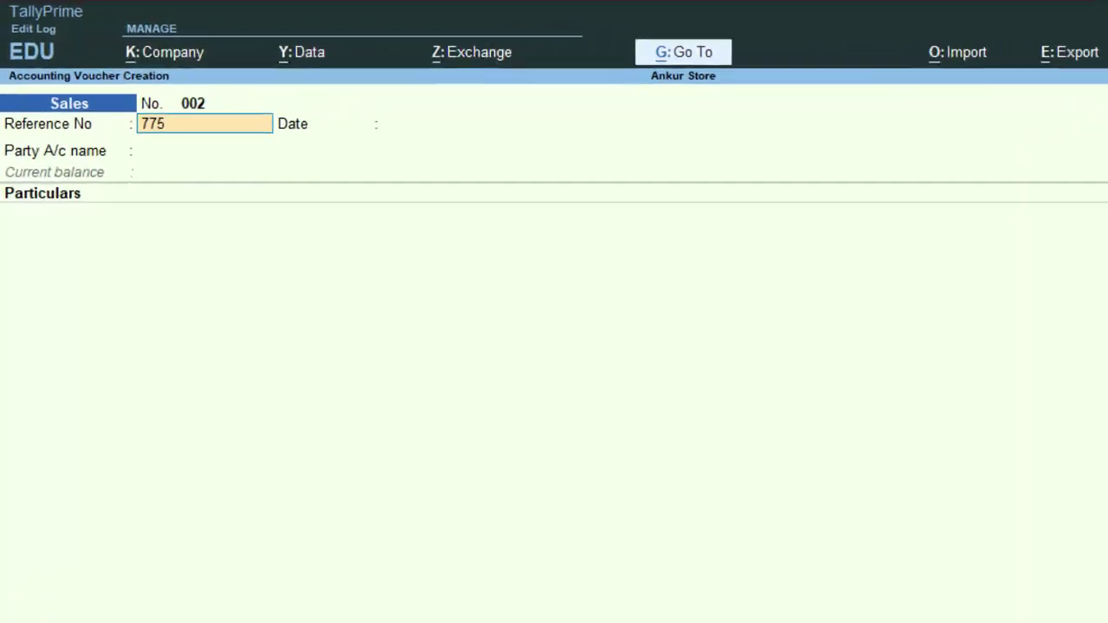
{"action": "key", "text": "Return"}
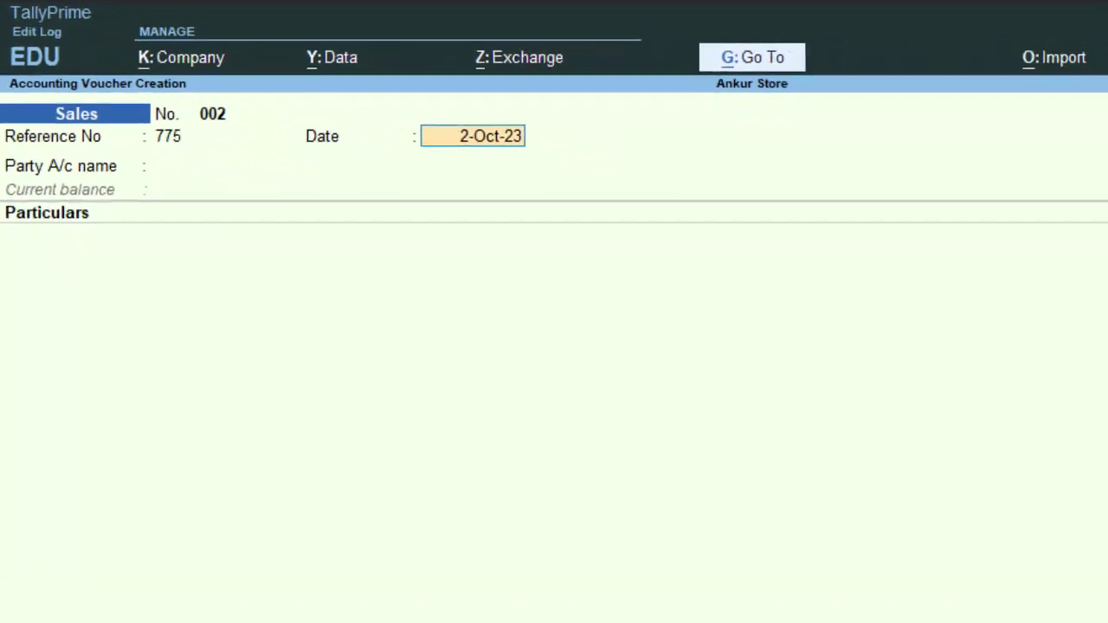
{"action": "key", "text": "Return"}
Select the second listed ledger as the sales party, leaving dispatch details blank and accepting the default buyer details.
{"action": "key", "text": "Down"}
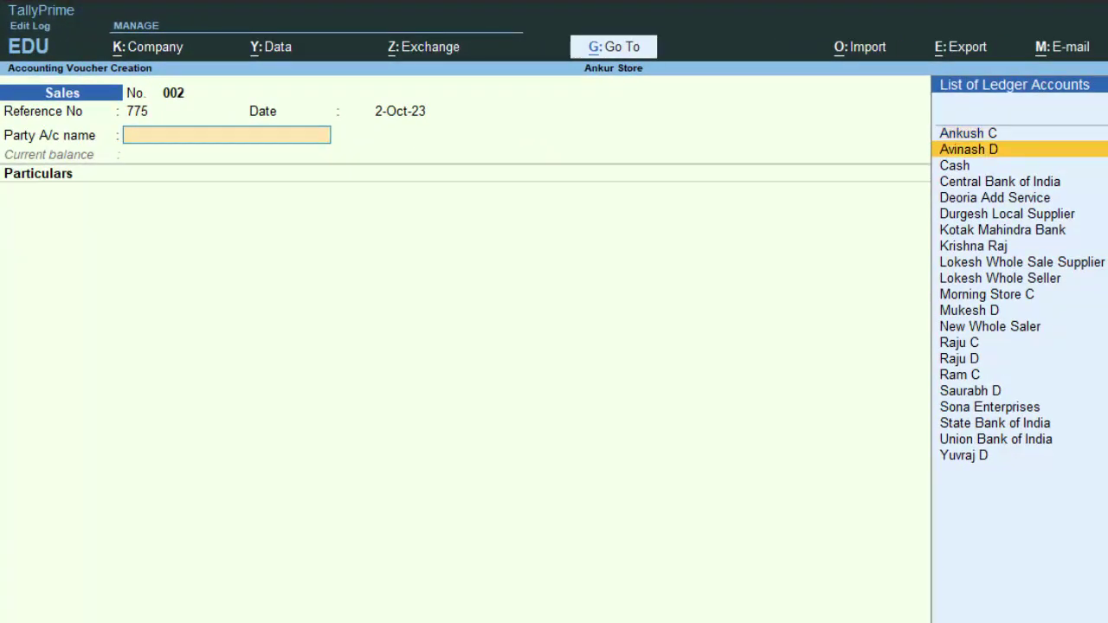
{"action": "key", "text": "Return"}
{"action": "key", "text": "Return"}
{"action": "key", "text": "Return"}
{"action": "key", "text": "Return"}
{"action": "key", "text": "Return"}
{"action": "key", "text": "Return"}
{"action": "key", "text": "Return"}
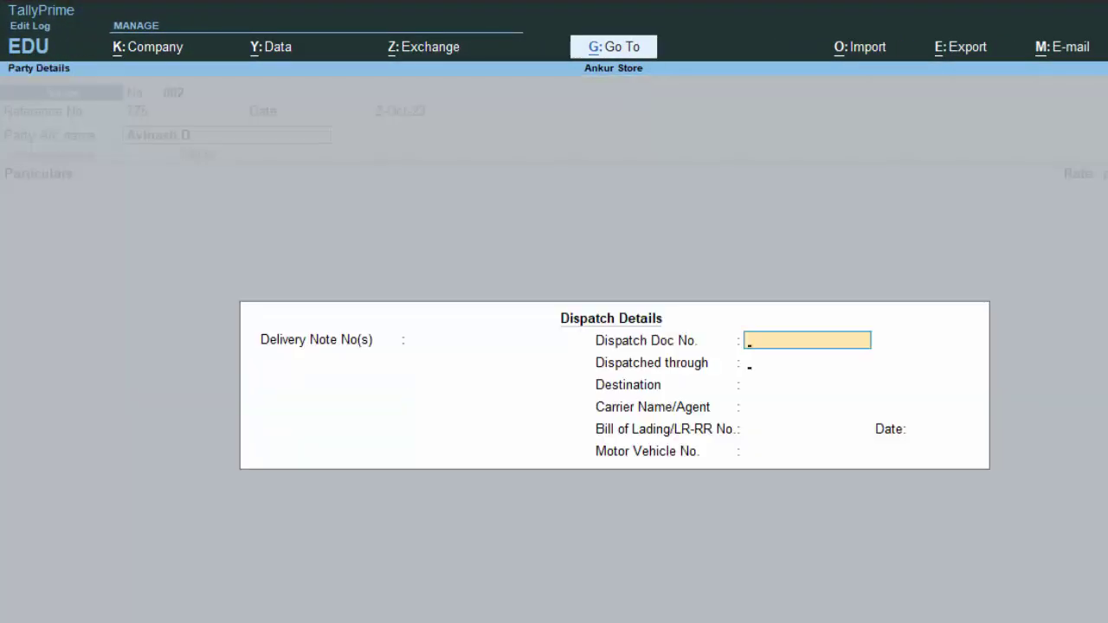
{"action": "key", "text": "Return"}
{"action": "key", "text": "Return"}
{"action": "key", "text": "Return"}
{"action": "key", "text": "Return"}
{"action": "key", "text": "Return"}
{"action": "key", "text": "Return"}
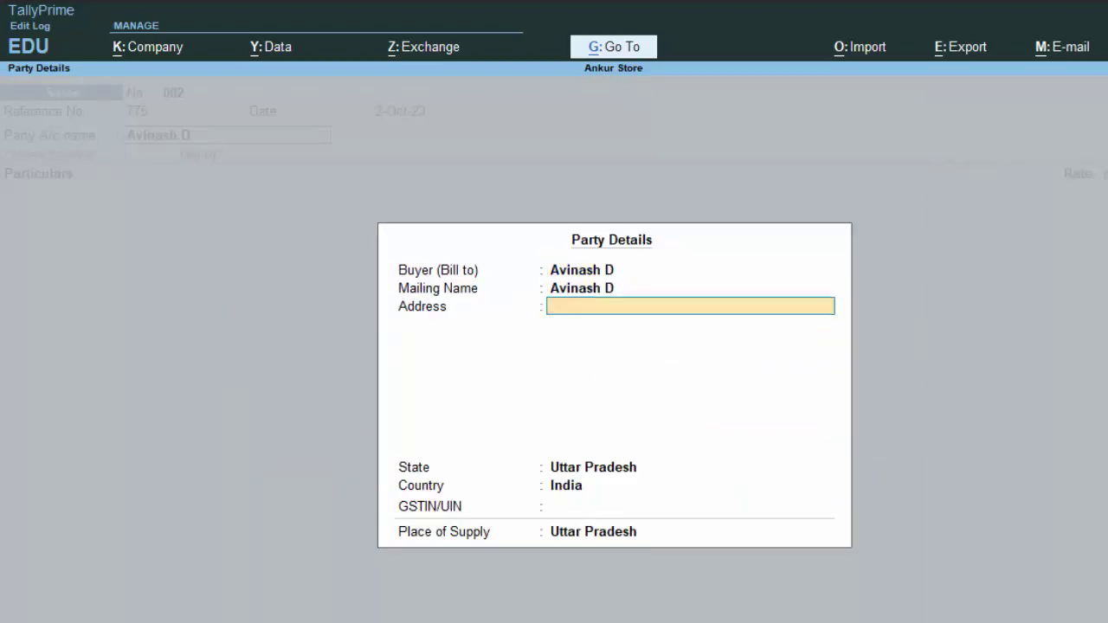
{"action": "key", "text": "Return"}
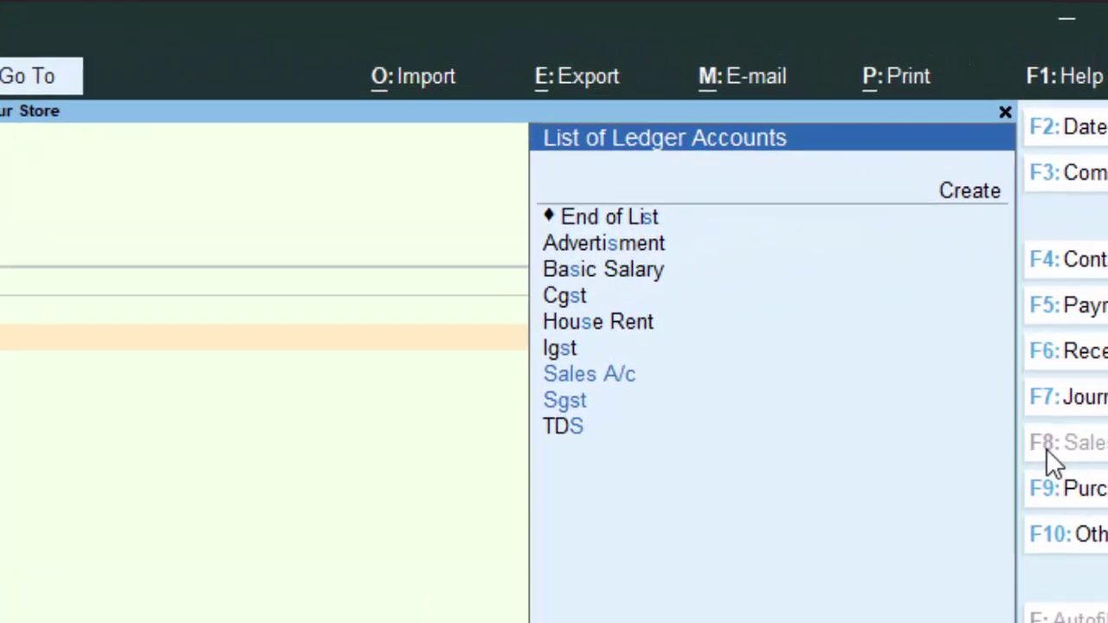
Add Sales A/c with an amount of 50000, leave the narration blank, and save the sales voucher.
{"action": "key", "text": "Return"}
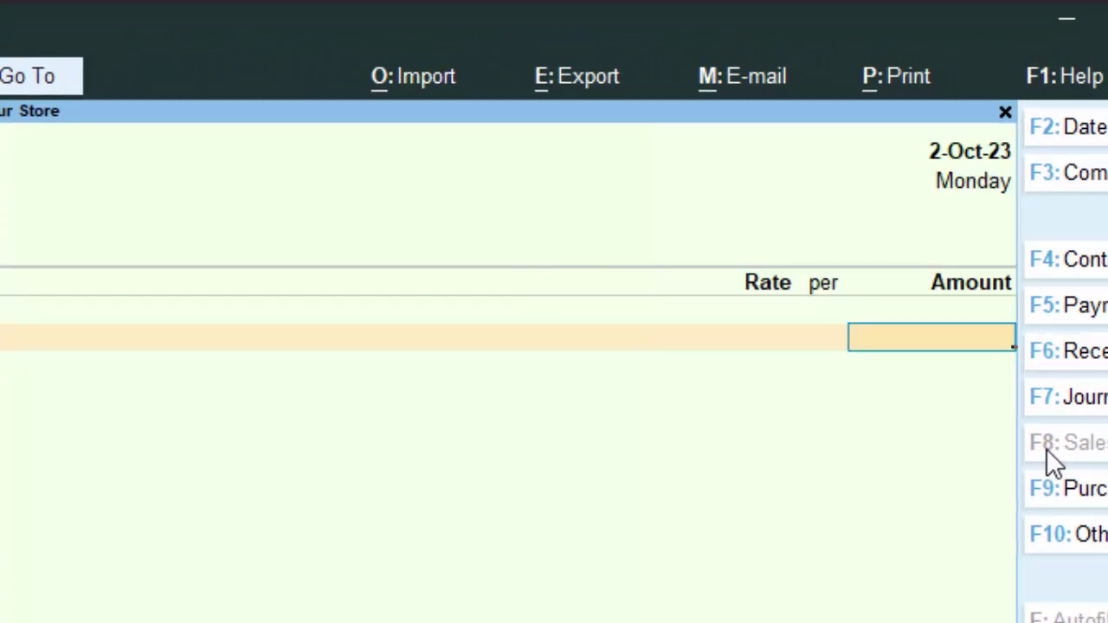
{"action": "type", "text": "50000"}
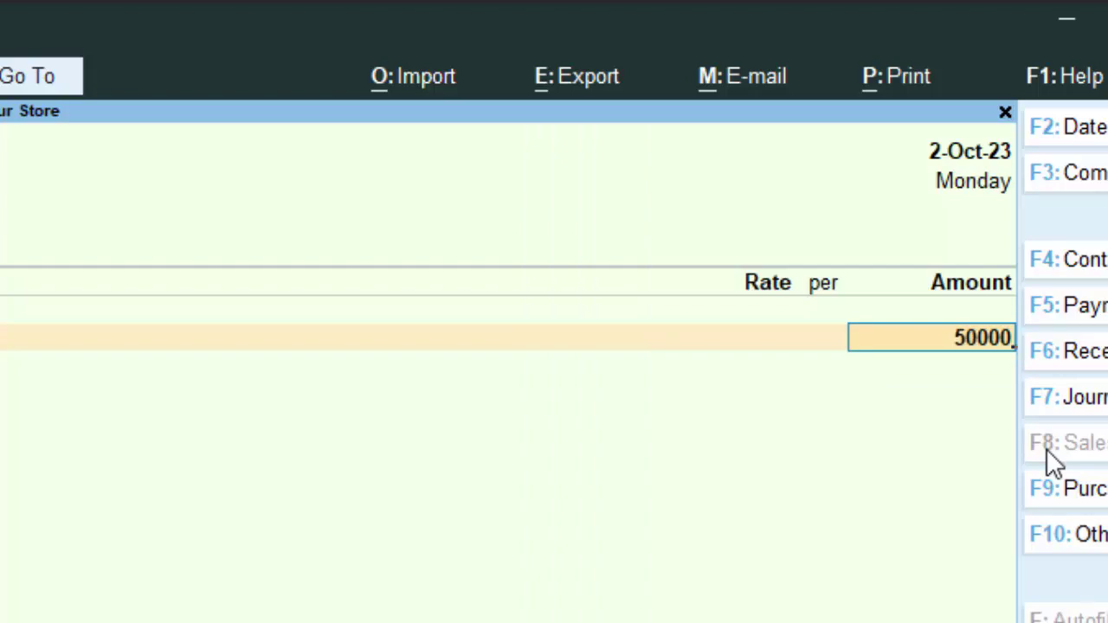
{"action": "key", "text": "Return"}
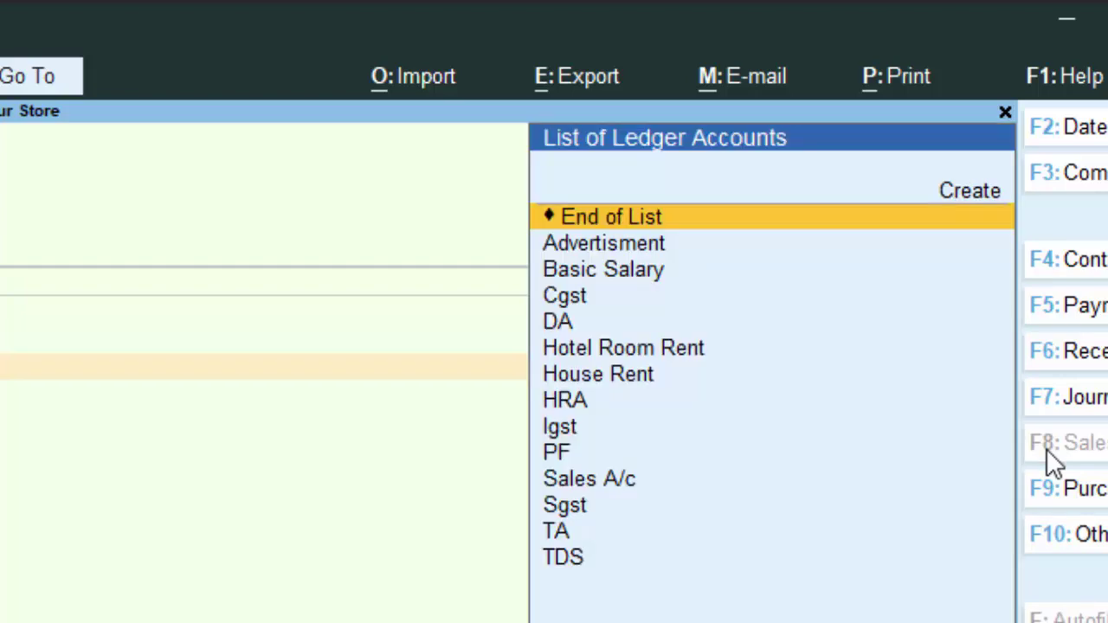
{"action": "key", "text": "Return"}
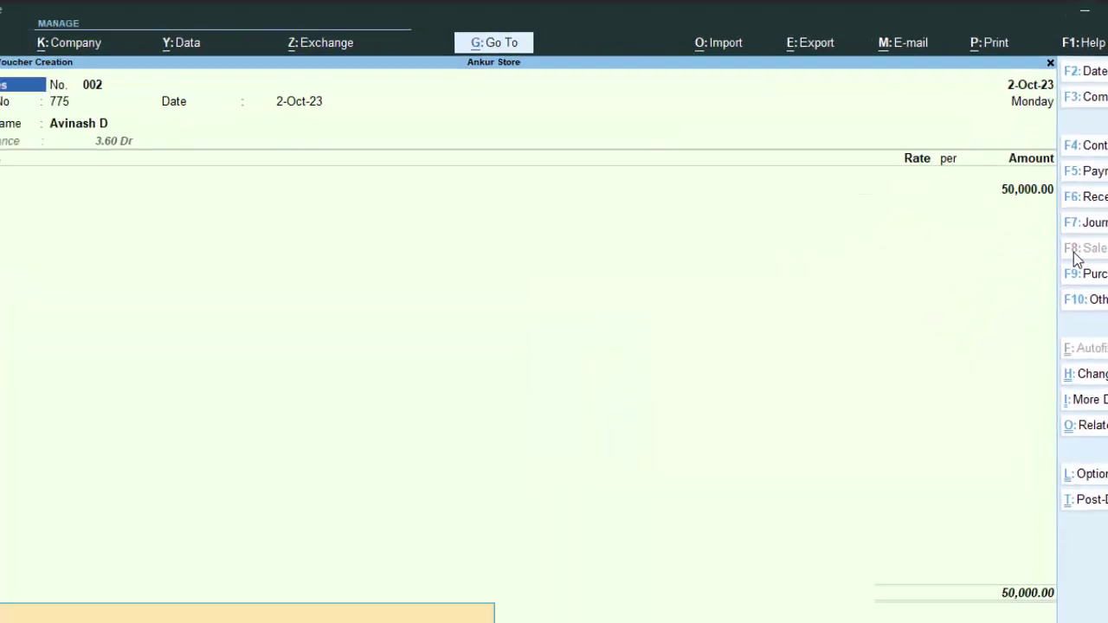
{"action": "key", "text": "Return"}
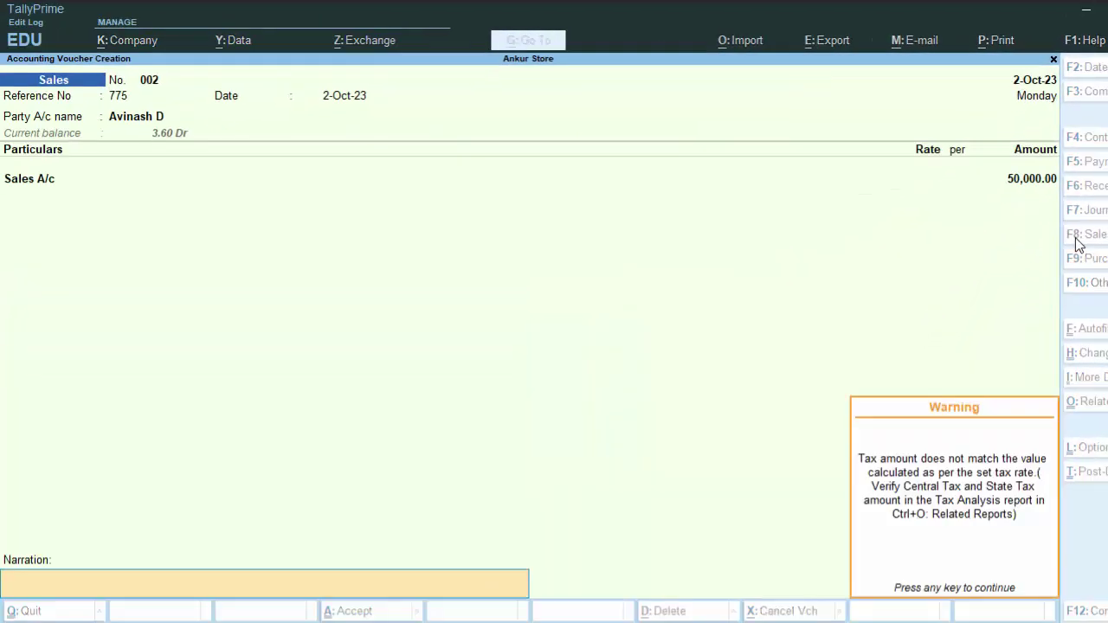
{"action": "key", "text": "Return"}
{"action": "key", "text": "Return"}
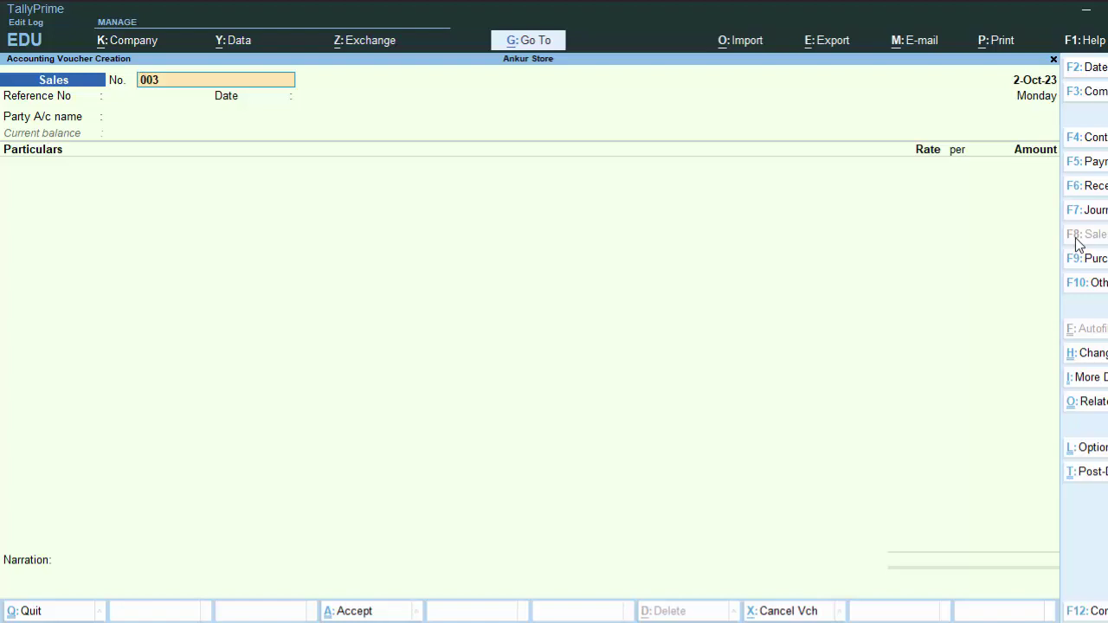
Leave the empty sales voucher, reopen voucher entry, and switch to a payment voucher.
{"action": "left_click", "coordinate": [968, 610]}
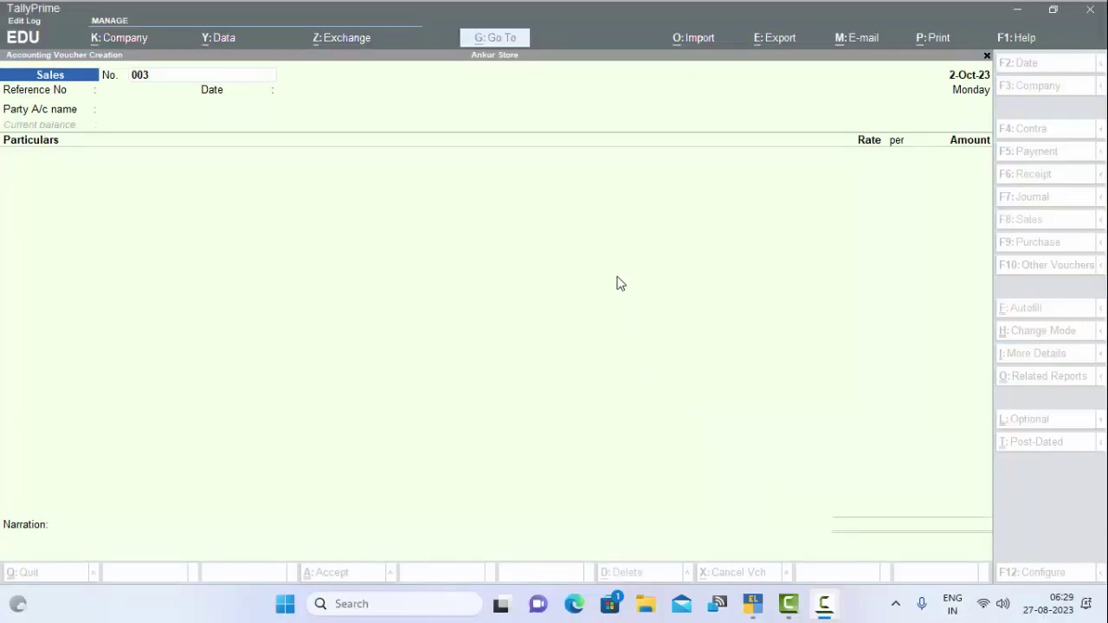
{"action": "left_click", "coordinate": [600, 198]}
{"action": "key", "text": "Escape"}
{"action": "key", "text": "y"}
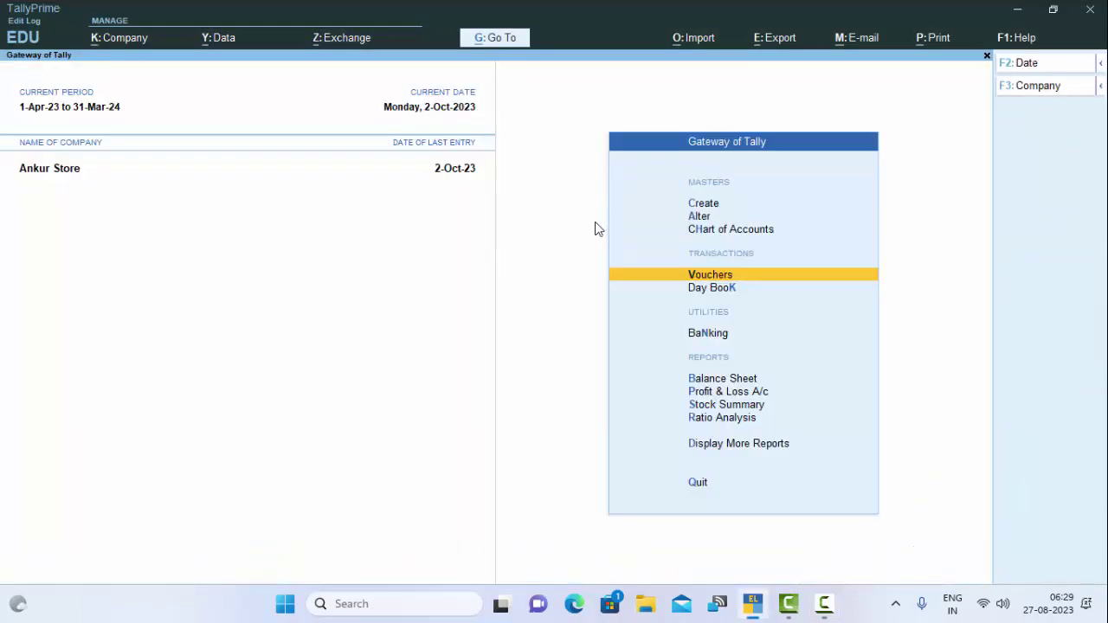
{"action": "key", "text": "Return"}
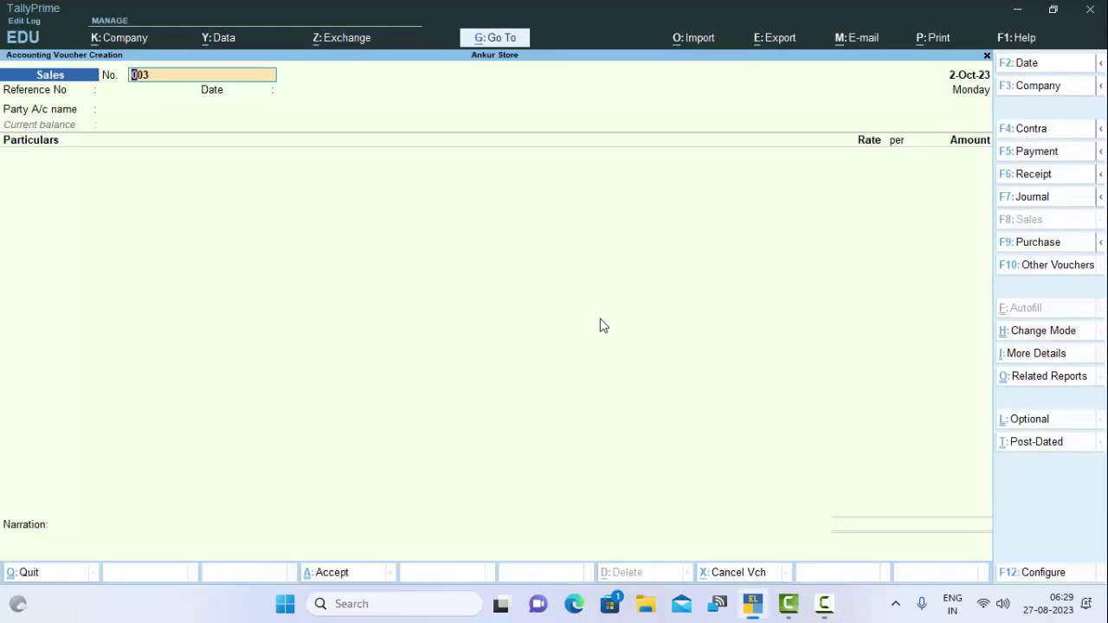
{"action": "left_click", "coordinate": [1006, 246]}
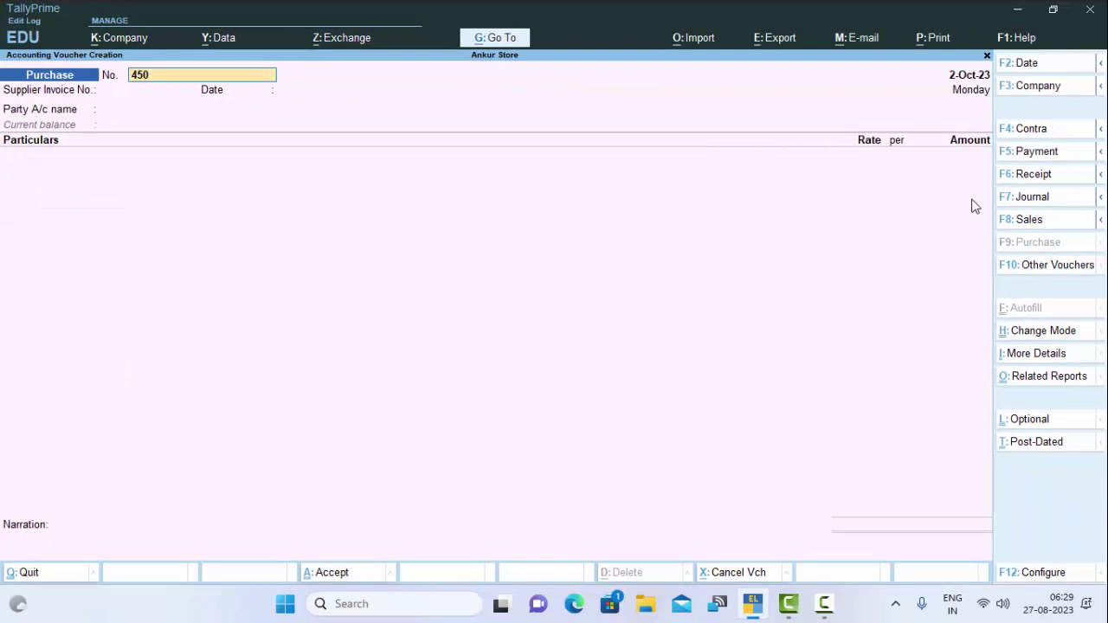
{"action": "left_click", "coordinate": [1012, 158]}
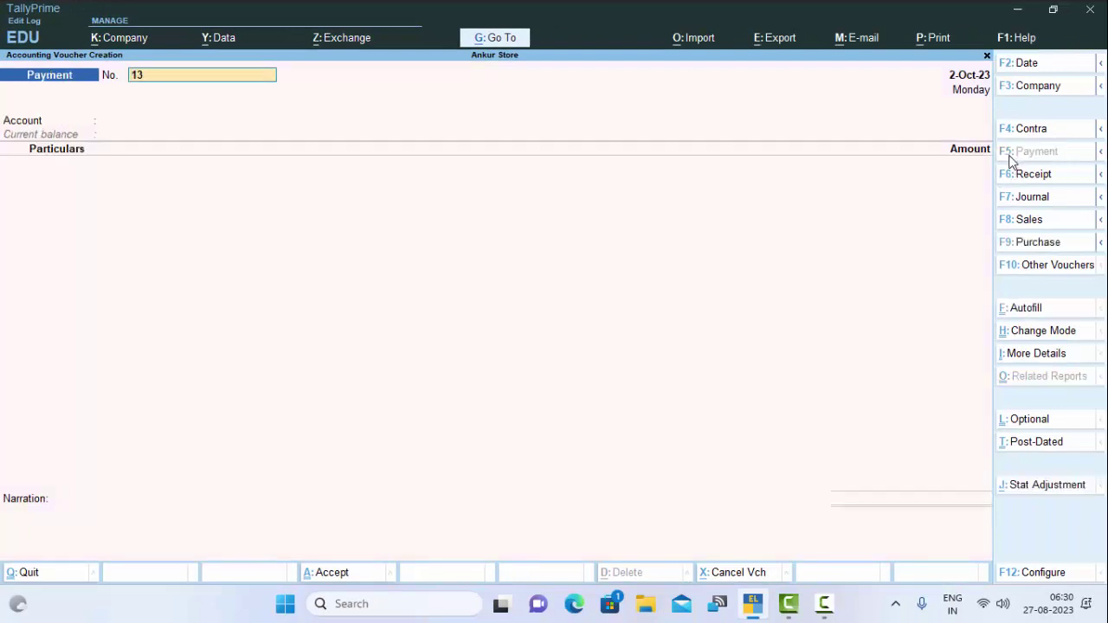
Review the vouchers recorded in the Day Book, then return to the Gateway of Tally.
{"action": "key", "text": "Escape"}
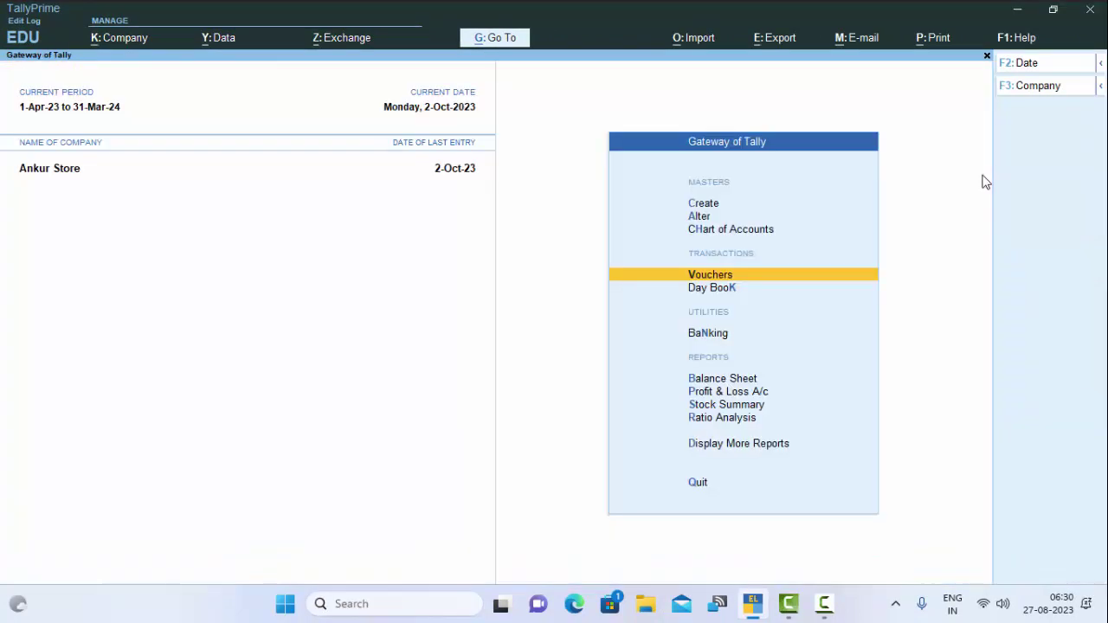
{"action": "key", "text": "k"}
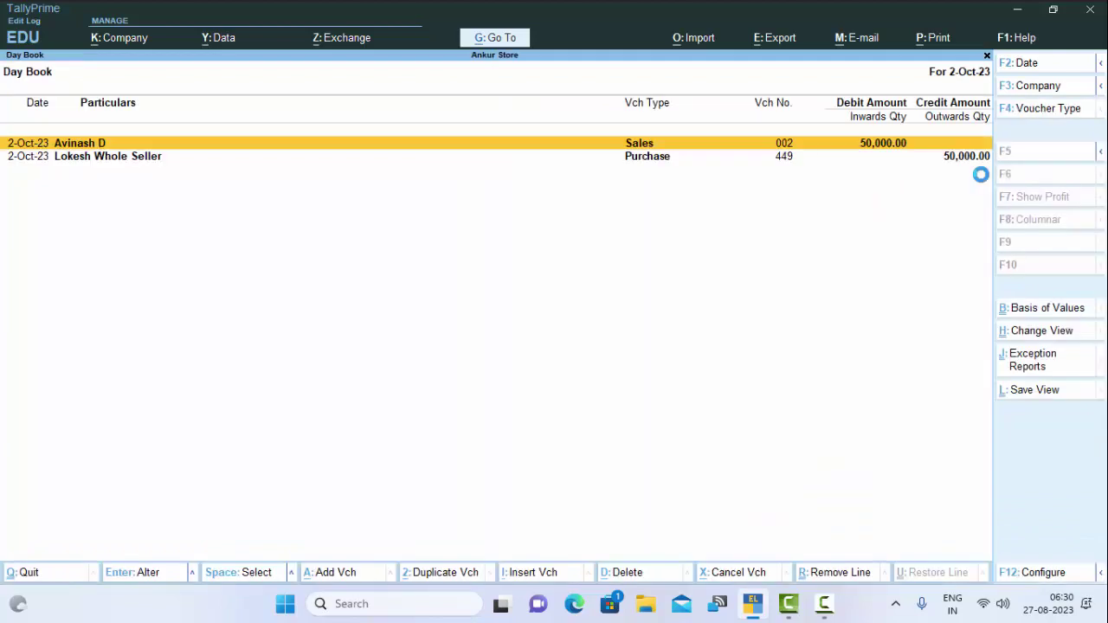
{"action": "key", "text": "Escape"}
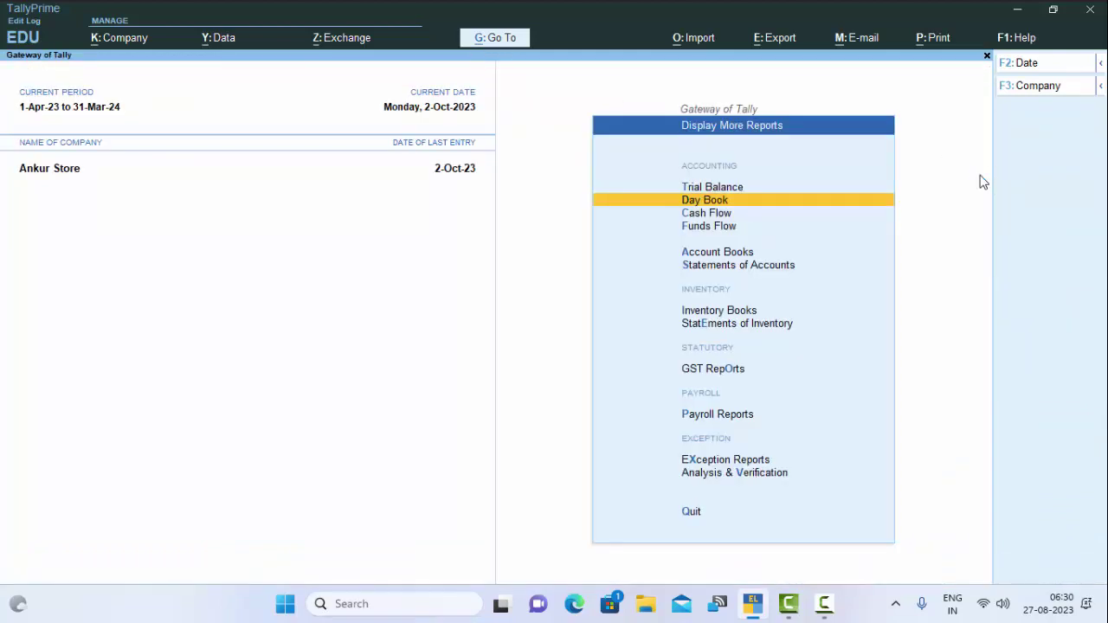
{"action": "key", "text": "Escape"}
Reopen the payment voucher, accept its configuration without changes, and set the voucher mode to Double Entry.
{"action": "key", "text": "v"}
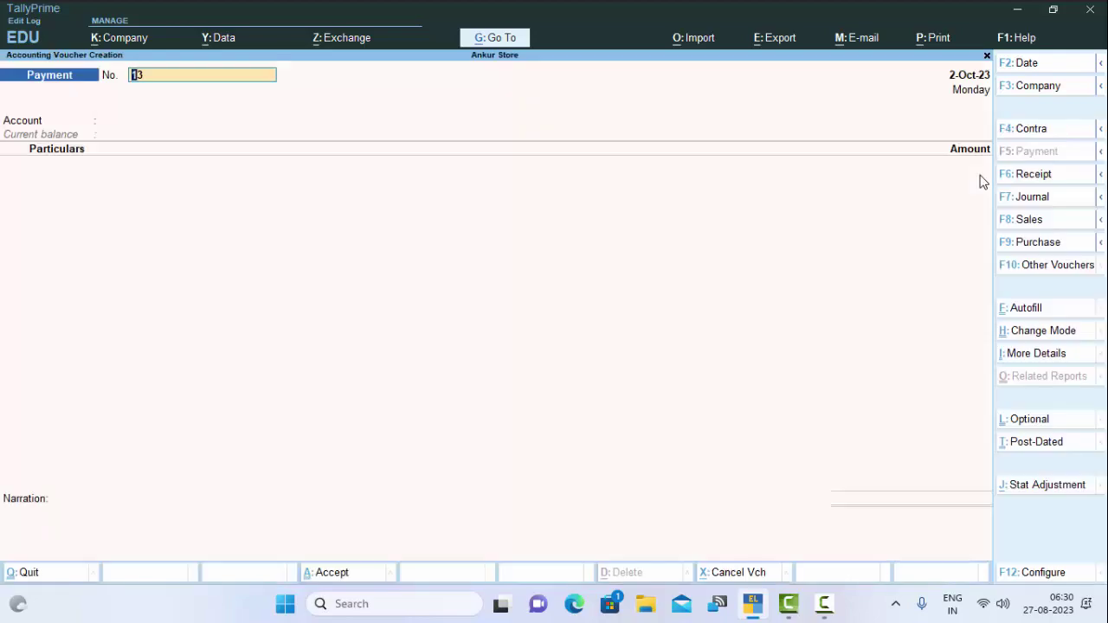
{"action": "key", "text": "F12"}
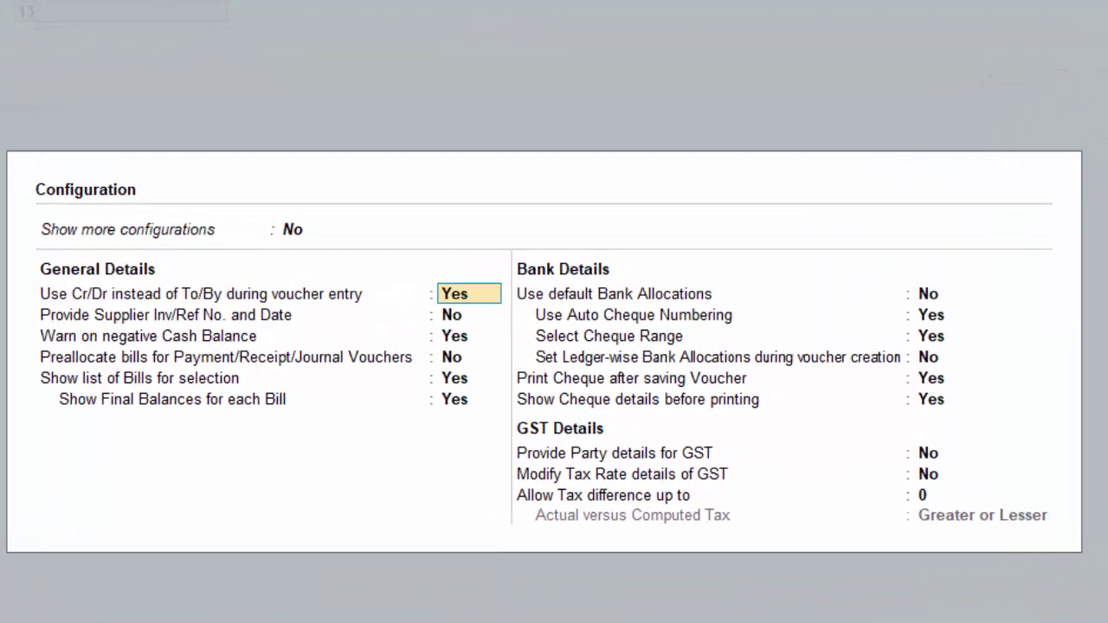
{"action": "key", "text": "ctrl+a"}
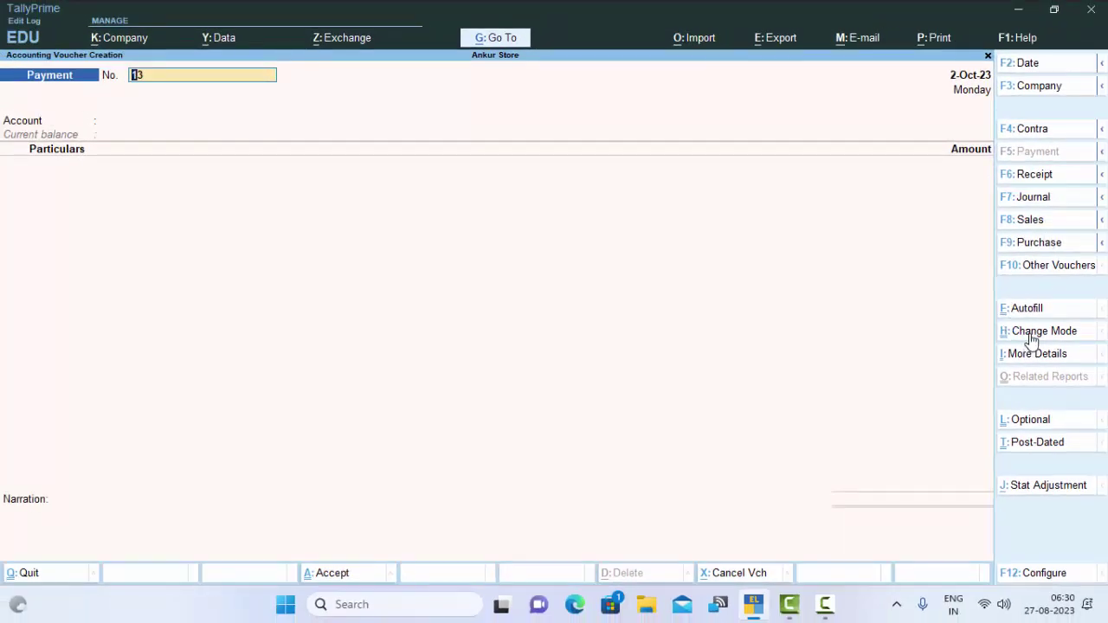
{"action": "left_click", "coordinate": [1030, 335]}
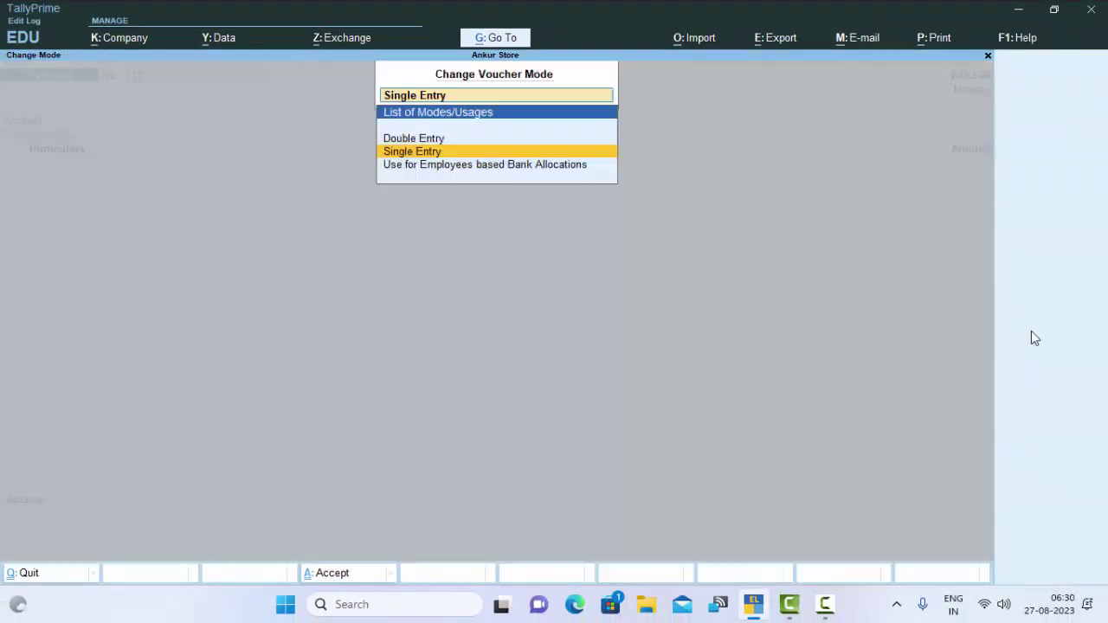
{"action": "left_click", "coordinate": [433, 141]}
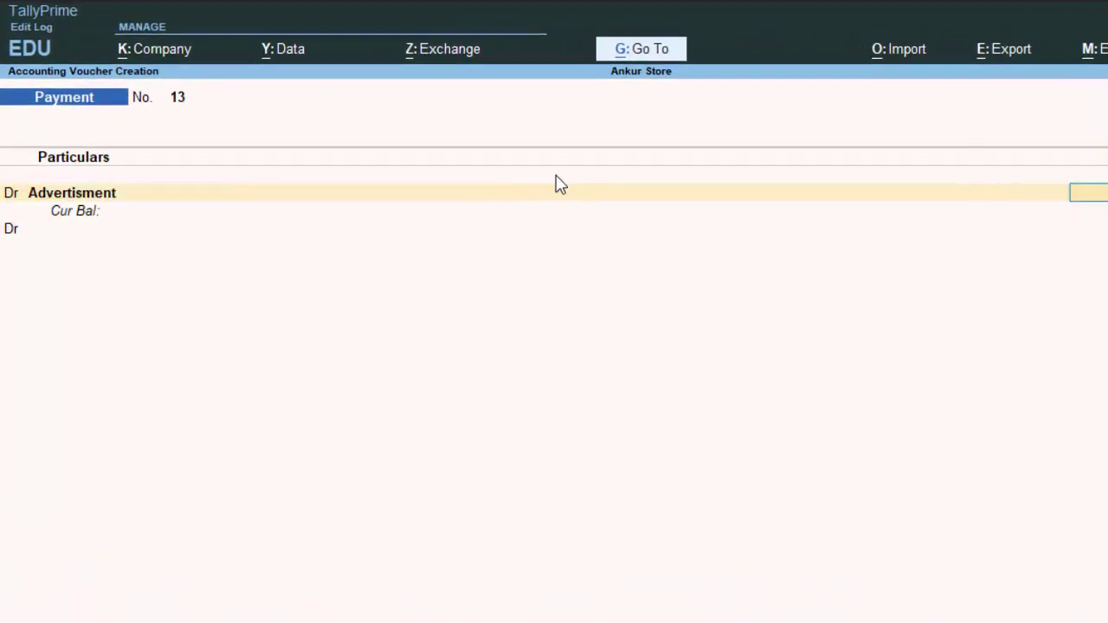
Replace the Advertisment ledger on the debit line with Lokesh Whole Seller and enter a debit of 45000.
{"action": "key", "text": "BackSpace"}
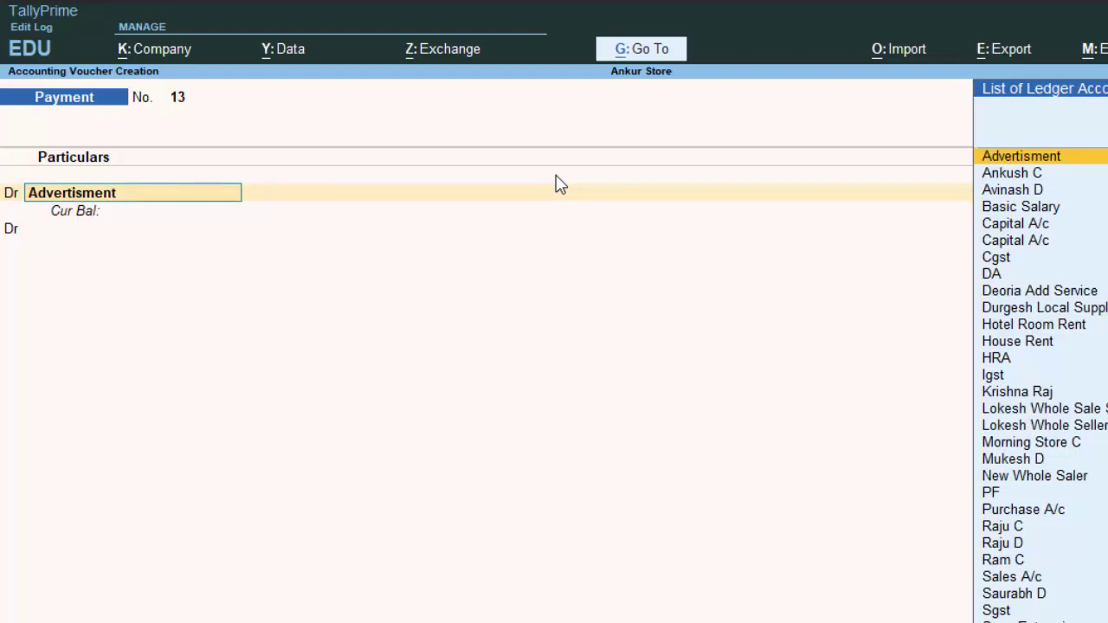
{"action": "type", "text": "L"}
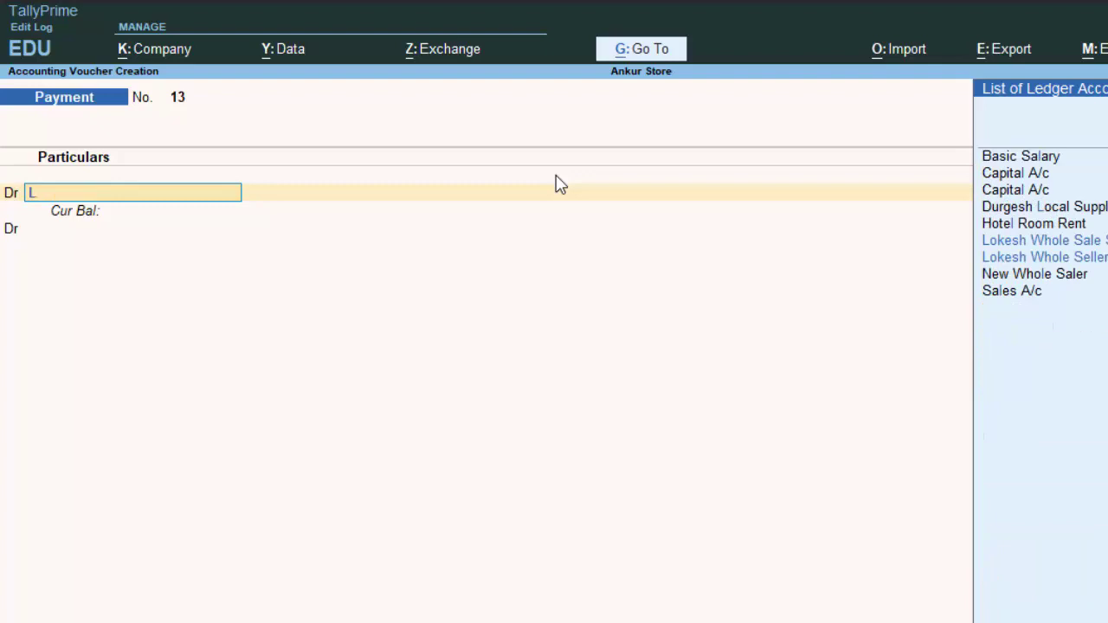
{"action": "key", "text": "Down"}
{"action": "key", "text": "Down"}
{"action": "key", "text": "Return"}
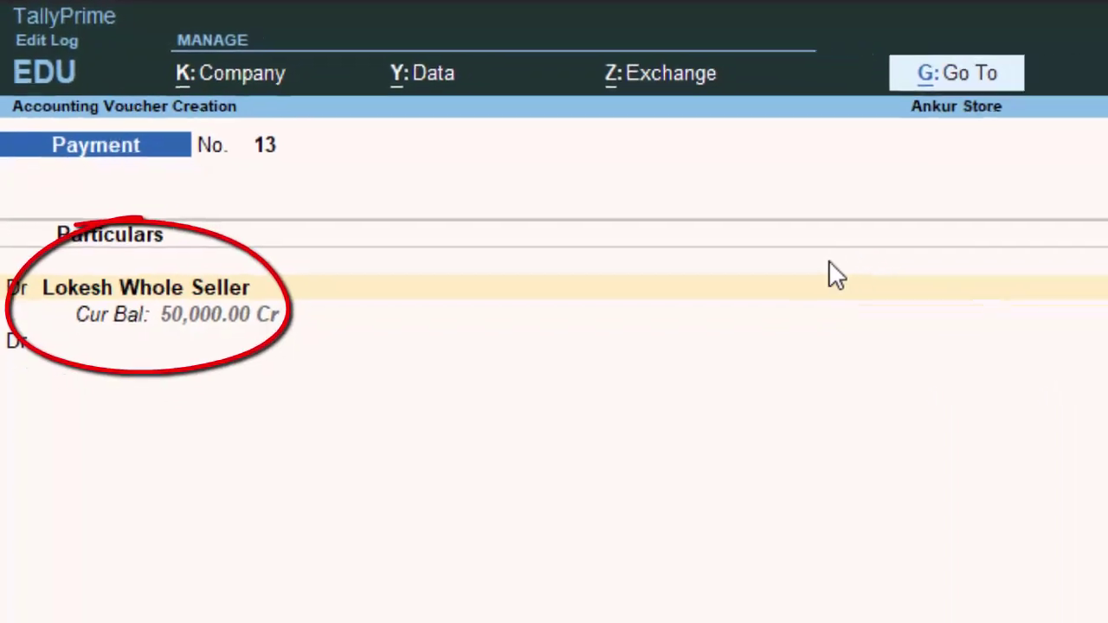
{"action": "type", "text": "45,00"}
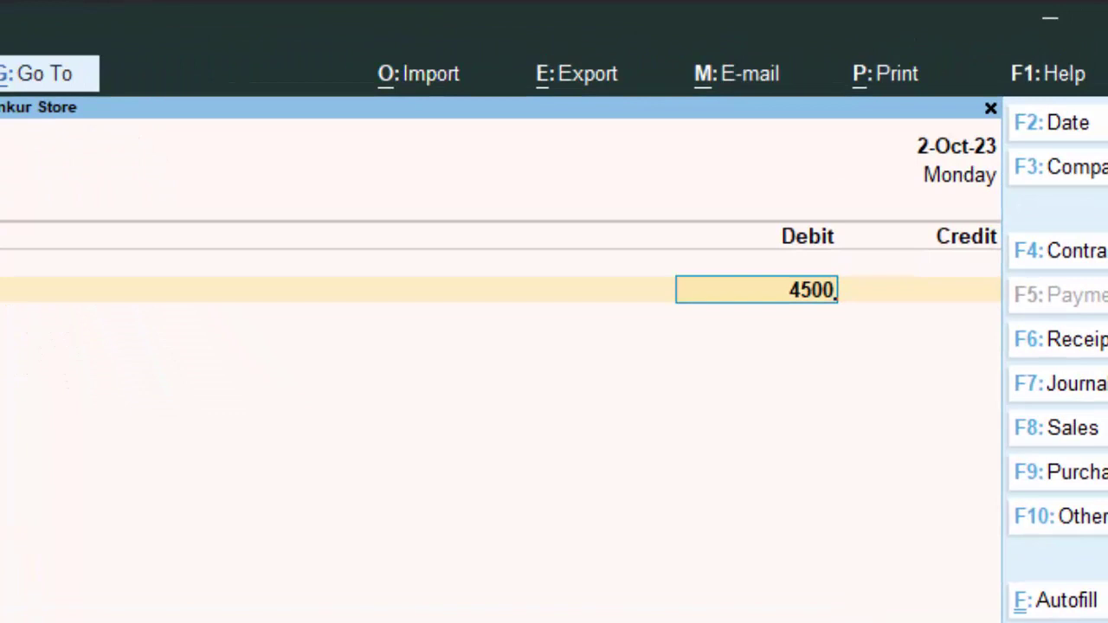
{"action": "type", "text": "000"}
{"action": "key", "text": "Return"}
Allocate the full 45,000 debit as Agst Ref to the supplier's pending bill 5235.
{"action": "key", "text": "Return"}
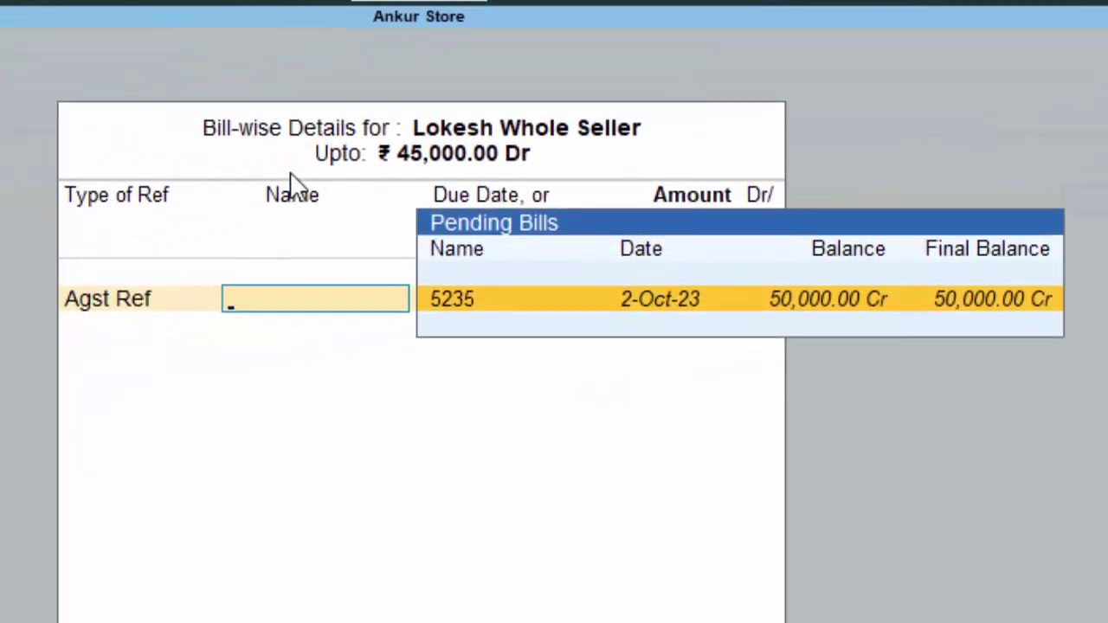
{"action": "key", "text": "Return"}
{"action": "key", "text": "Return"}
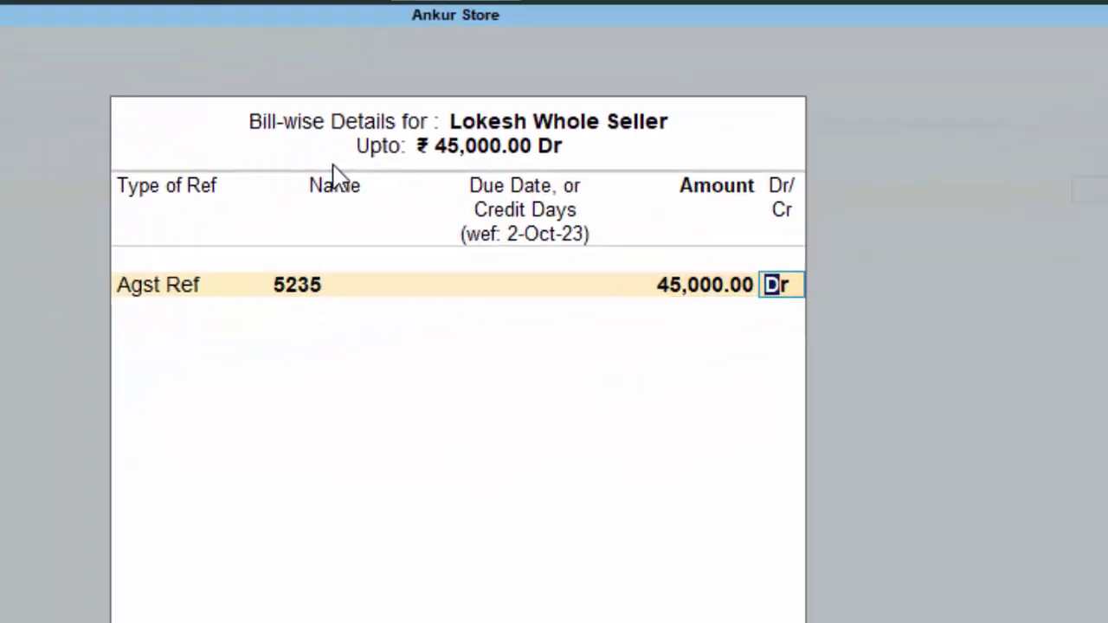
{"action": "key", "text": "Return"}
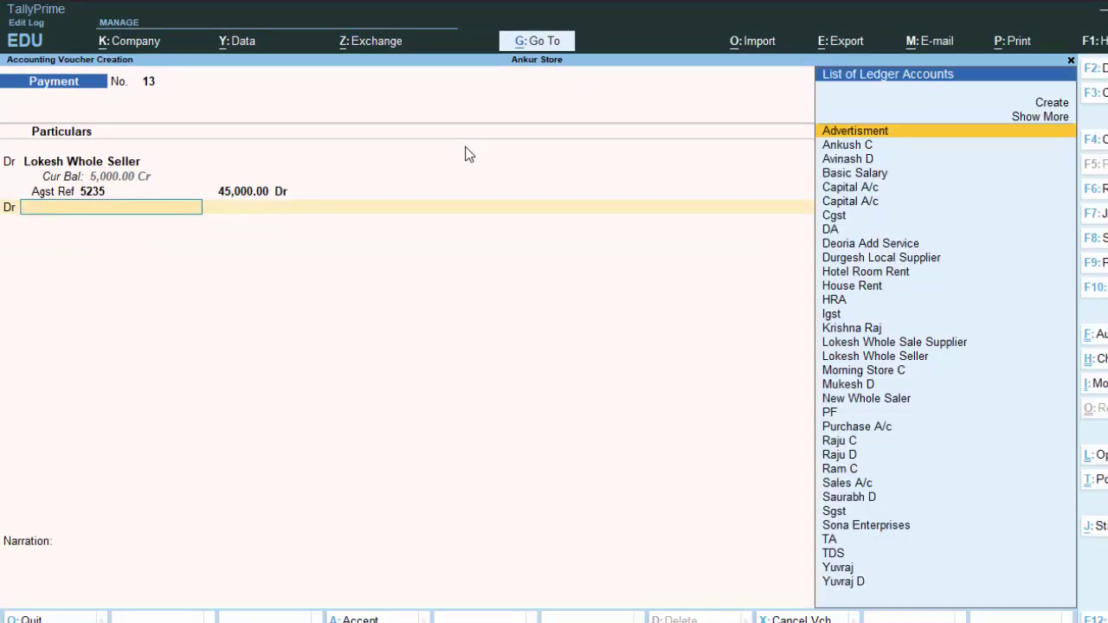
Set the second entry line of the payment voucher to Cr.
{"action": "key", "text": "Down"}
{"action": "key", "text": "Down"}
{"action": "key", "text": "Down"}
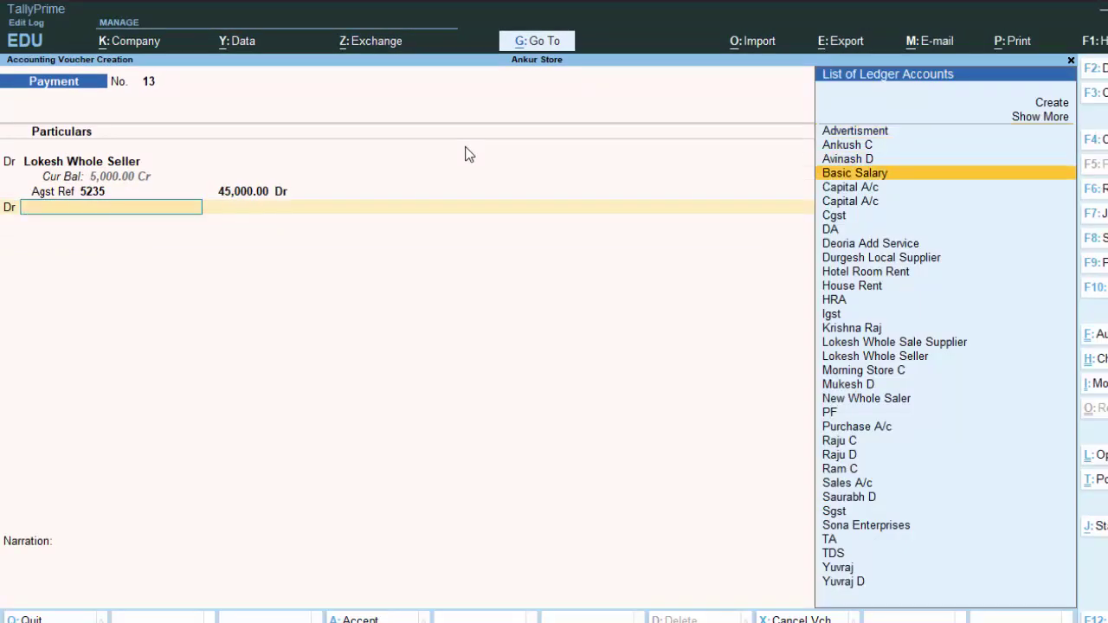
{"action": "type", "text": "C"}
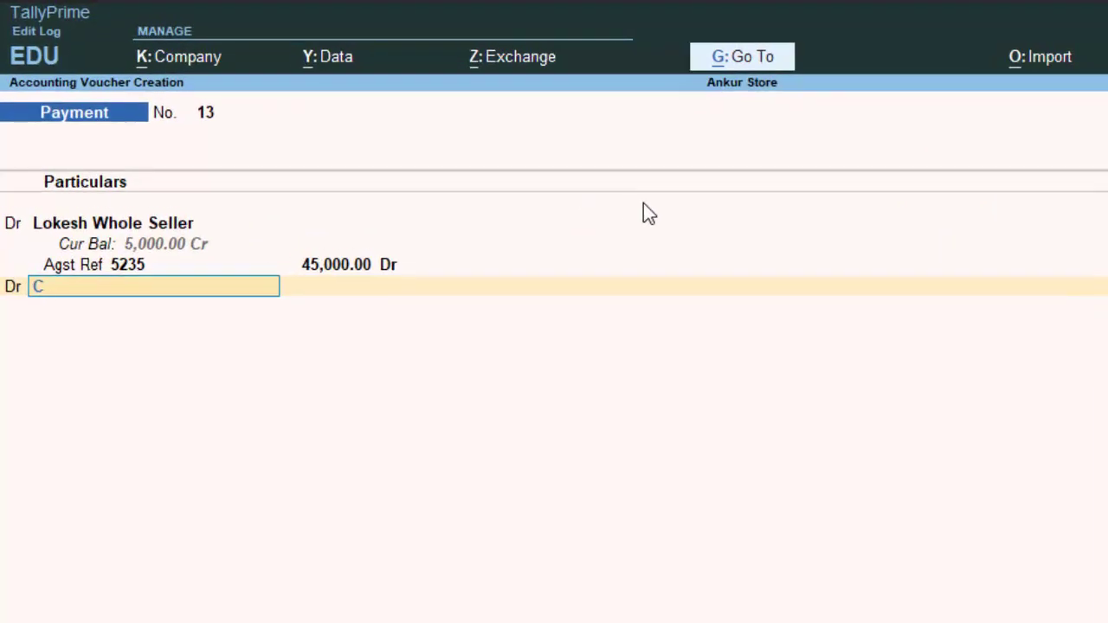
{"action": "key", "text": "BackSpace"}
{"action": "key", "text": "BackSpace"}
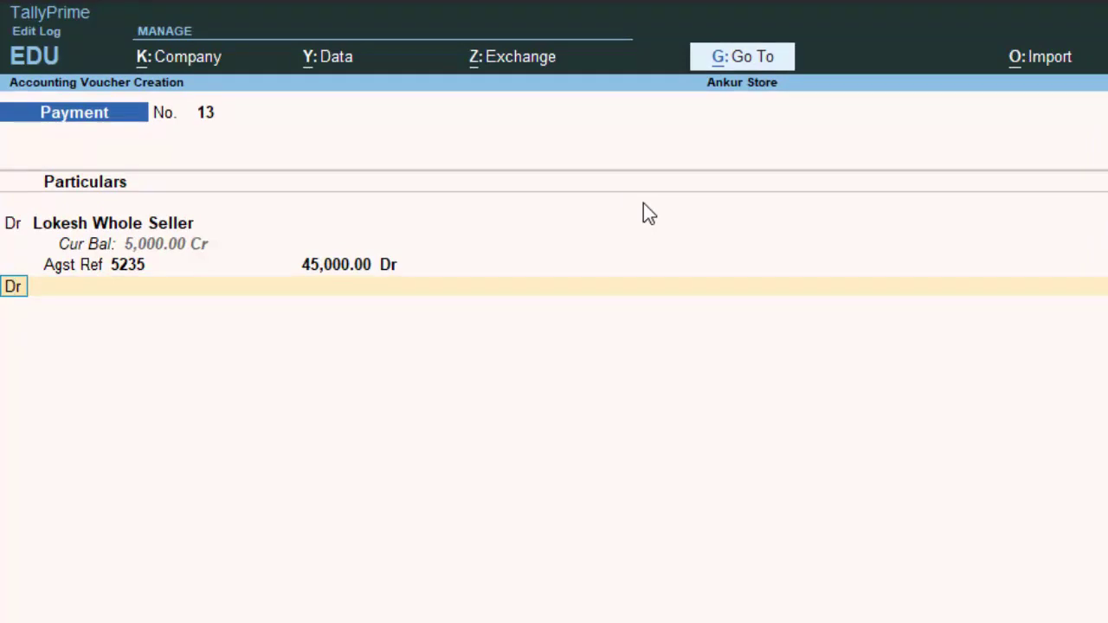
{"action": "type", "text": "cr"}
{"action": "key", "text": "Return"}
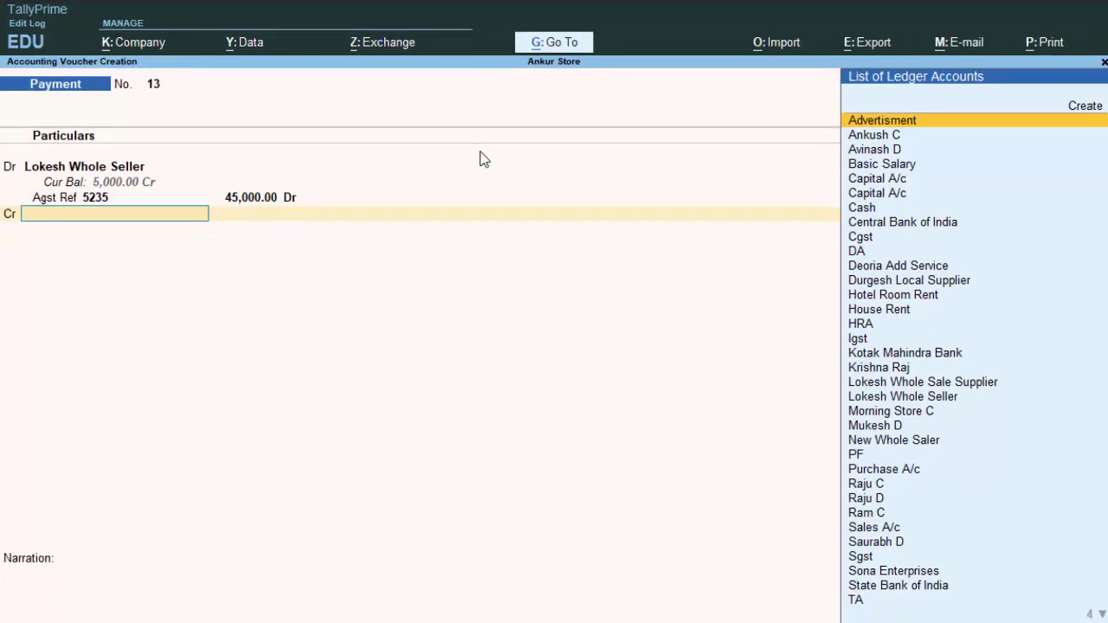
Credit the Cash ledger with 45,000, leave the narration blank, and save the payment voucher.
{"action": "key", "text": "Down"}
{"action": "key", "text": "Down"}
{"action": "key", "text": "Down"}
{"action": "key", "text": "Down"}
{"action": "key", "text": "Down"}
{"action": "key", "text": "Down"}
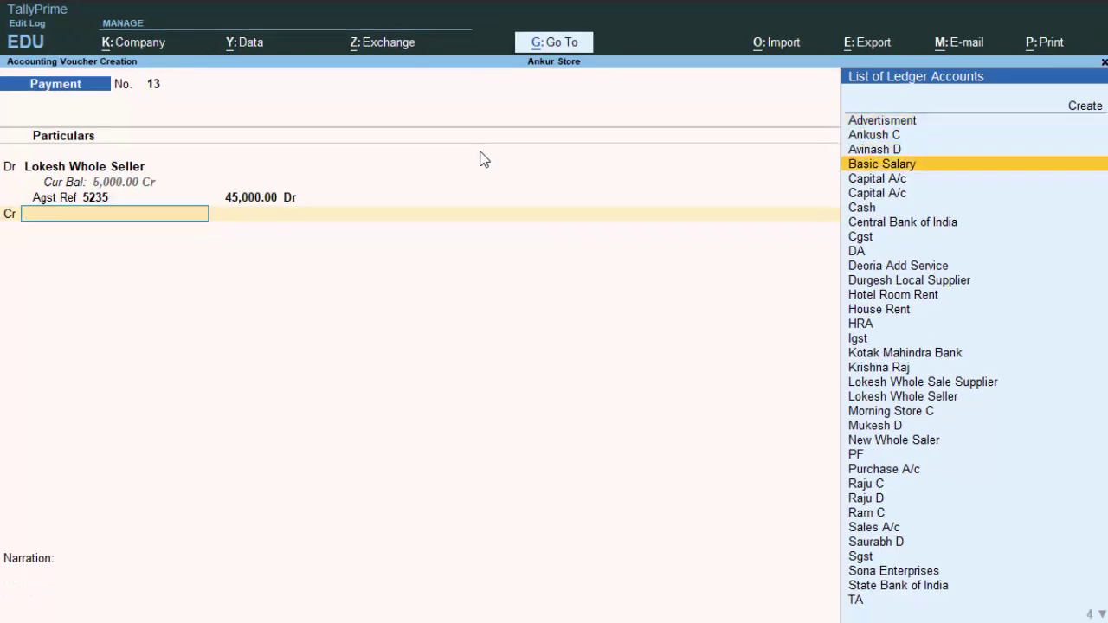
{"action": "key", "text": "Return"}
{"action": "key", "text": "Return"}
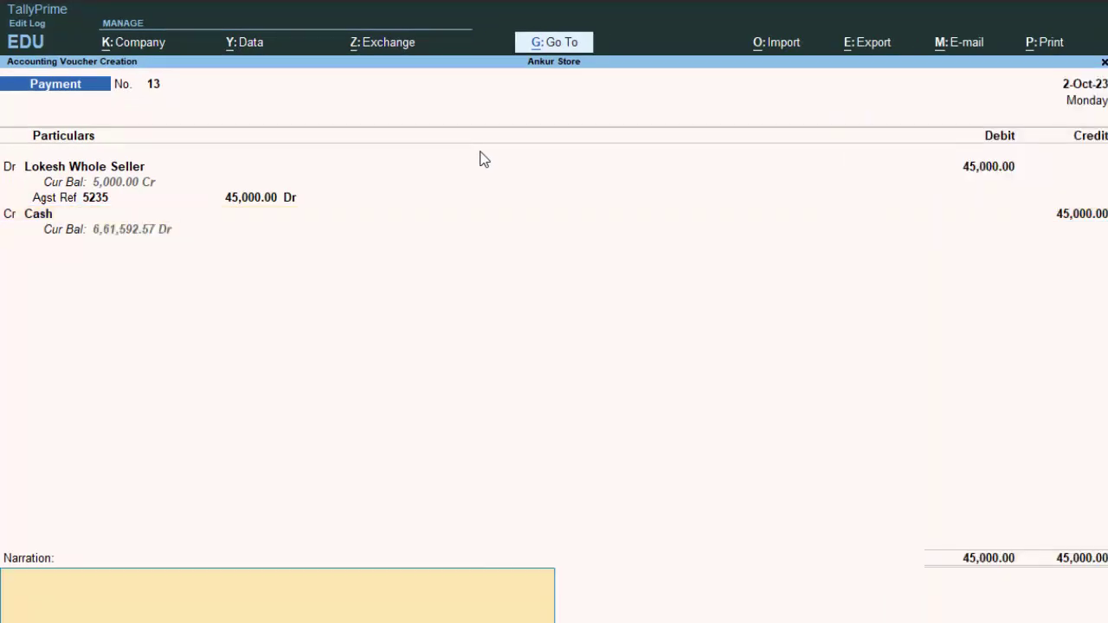
{"action": "key", "text": "Return"}
{"action": "key", "text": "Return"}
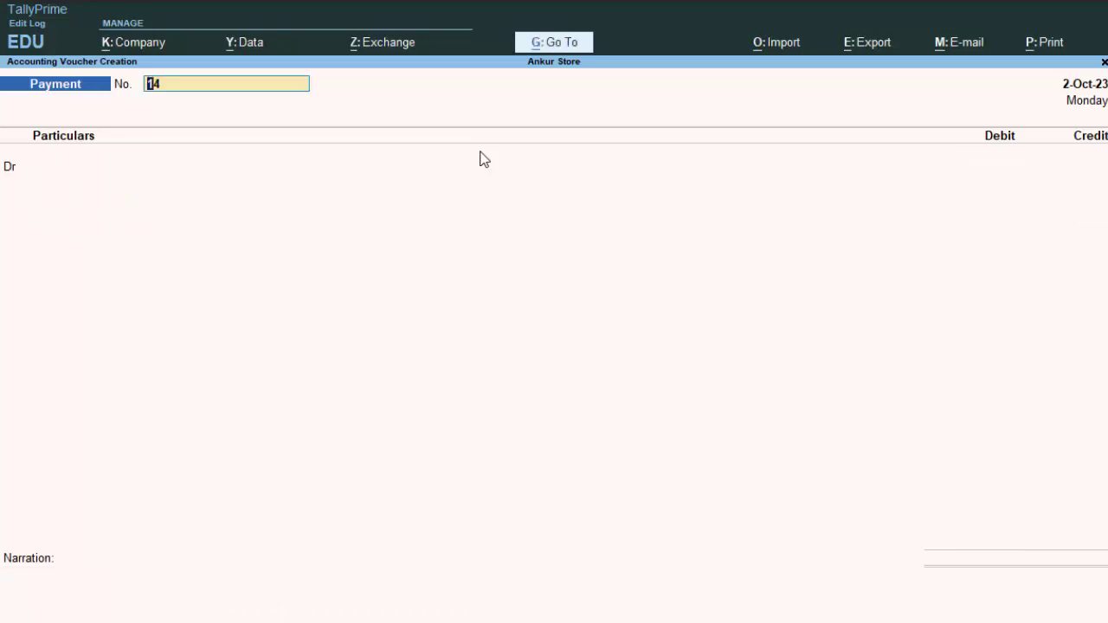
Select Lokesh Whole Seller as the debit ledger in payment voucher 14.
{"action": "key", "text": "Return"}
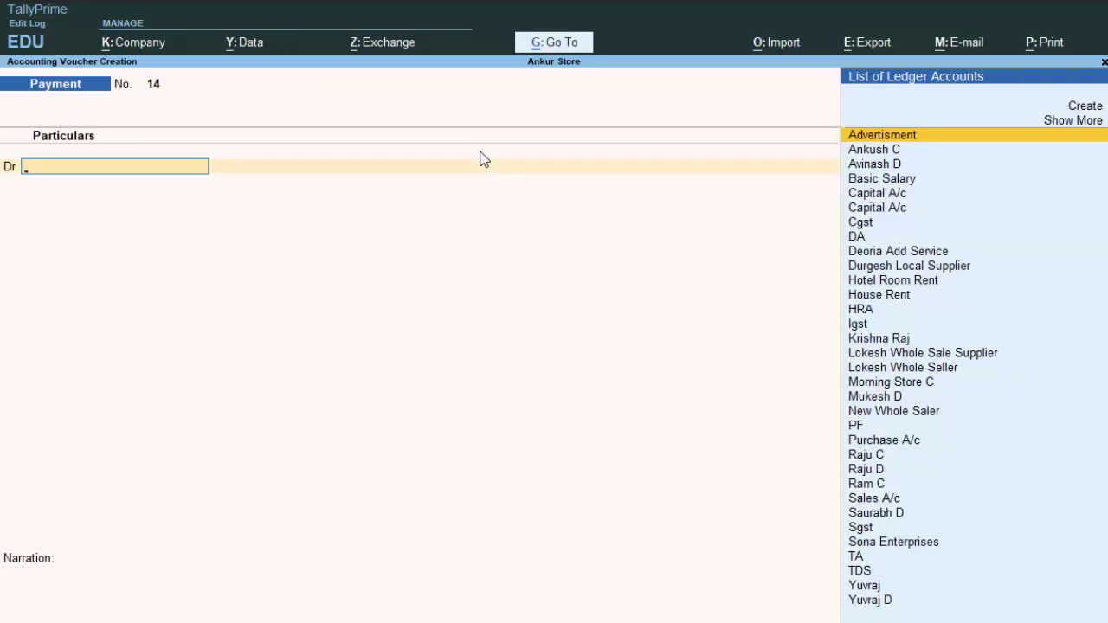
{"action": "type", "text": "L"}
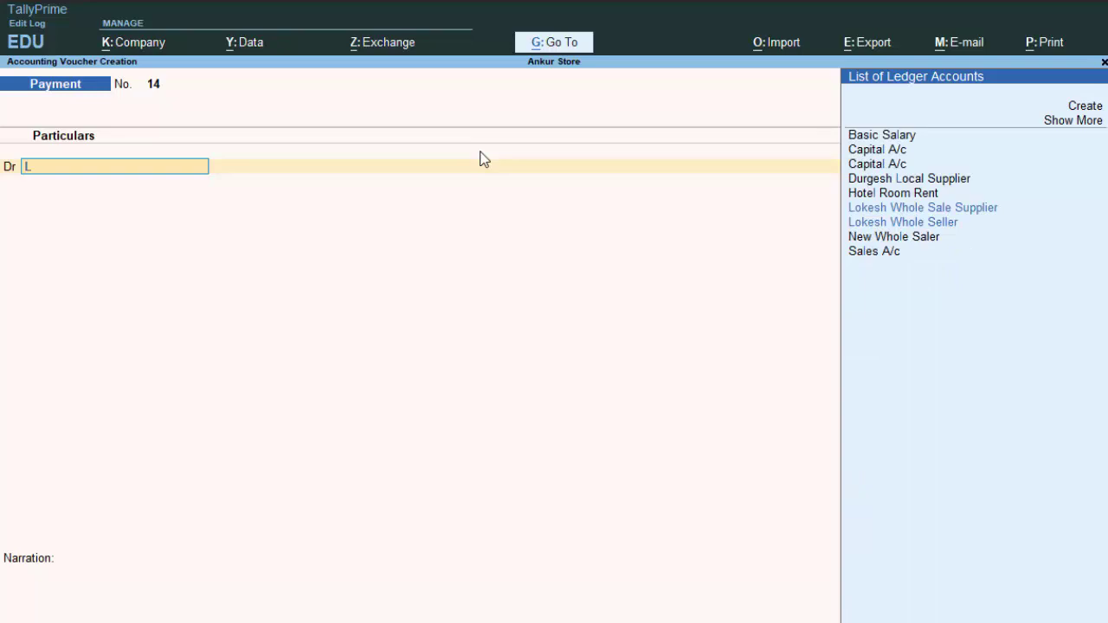
{"action": "key", "text": "Down"}
{"action": "key", "text": "Return"}
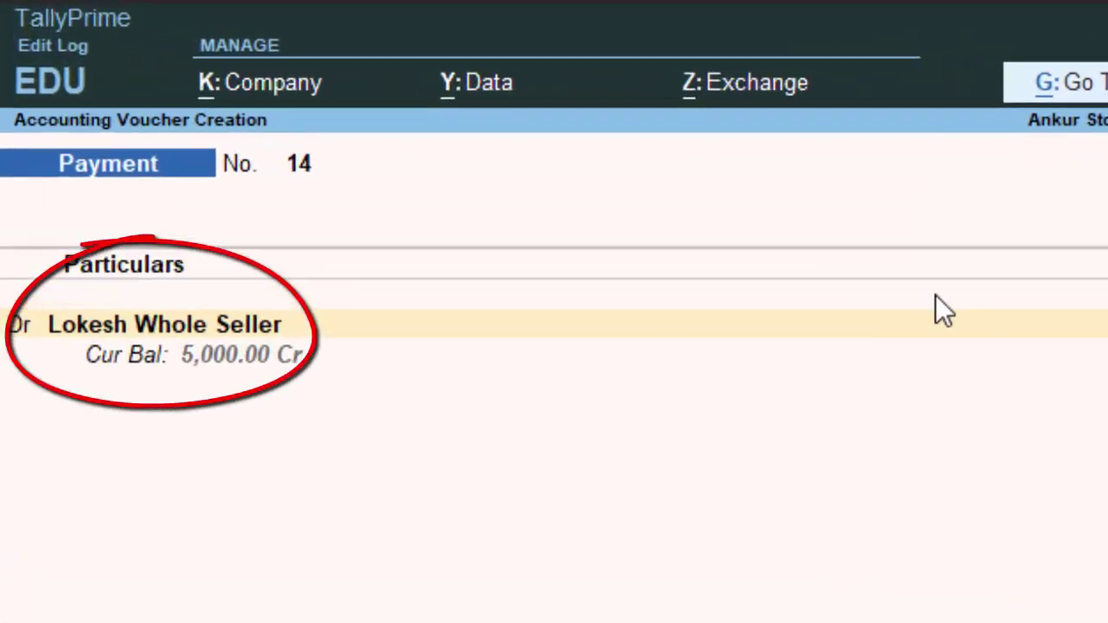